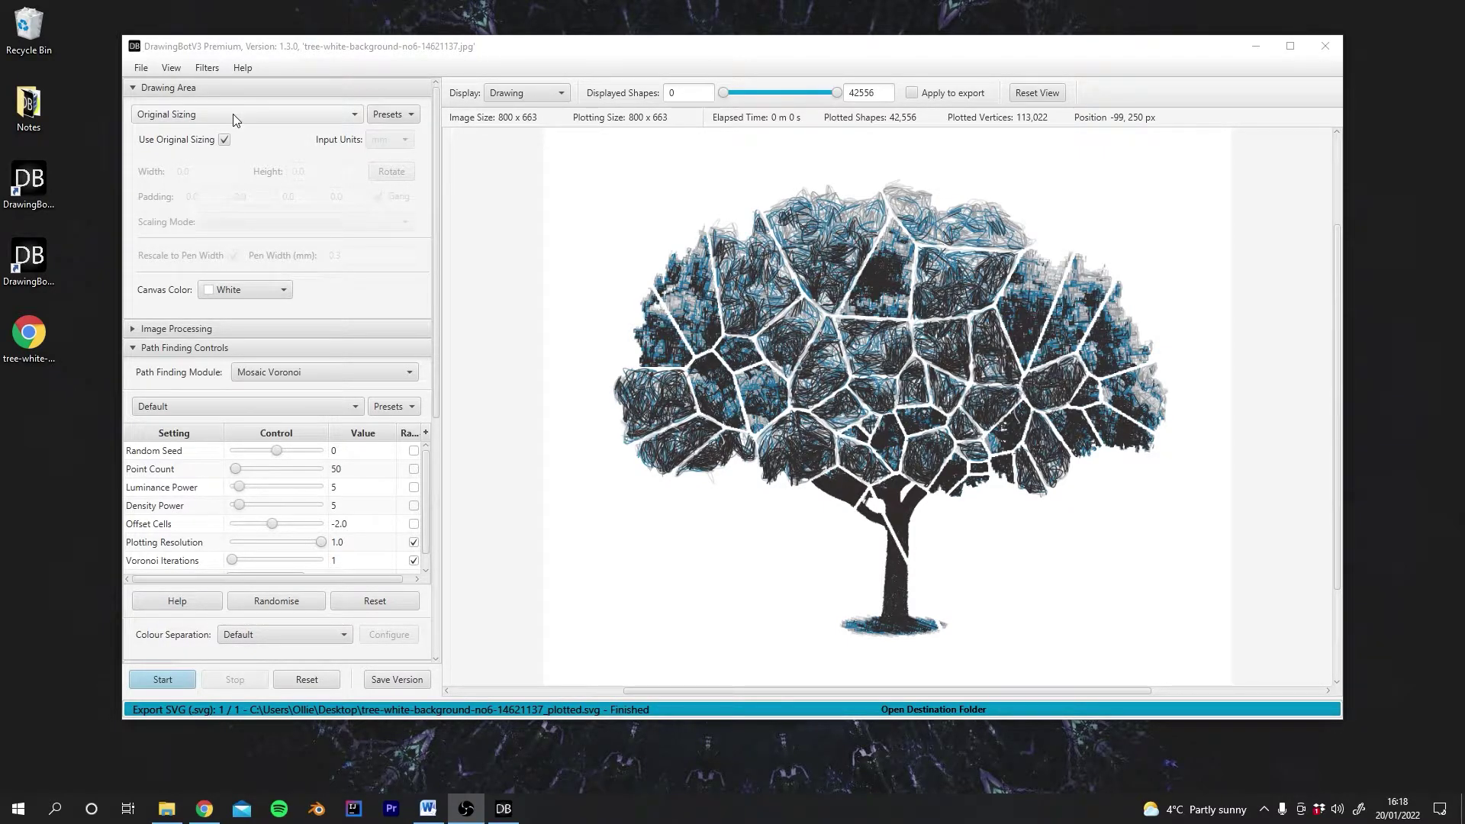
Step: Display the original tree photo and set the drawing area to A4 Paper (210 × 297 mm)
key("alt+Tab")
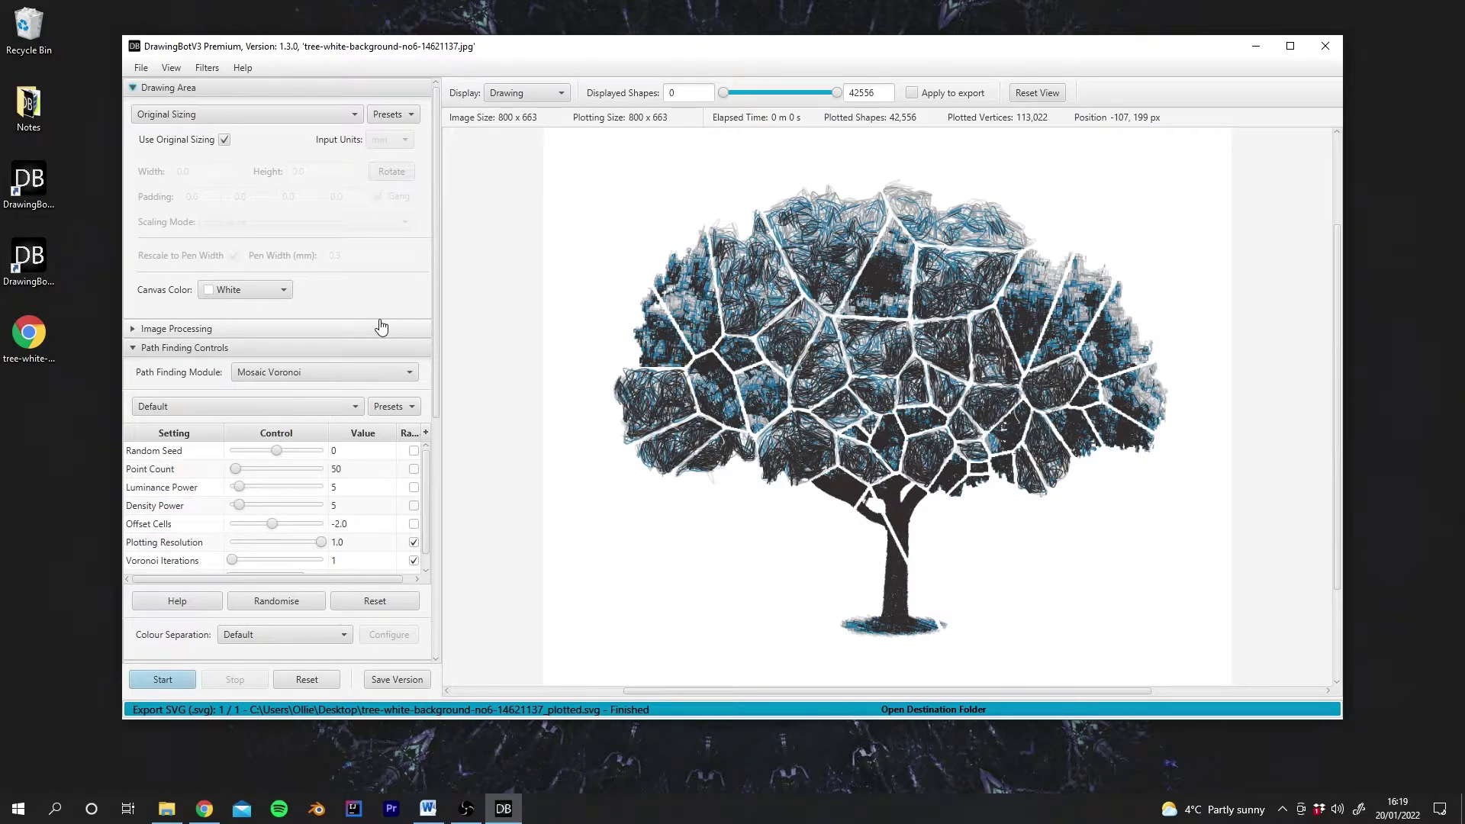
left_click(538, 94)
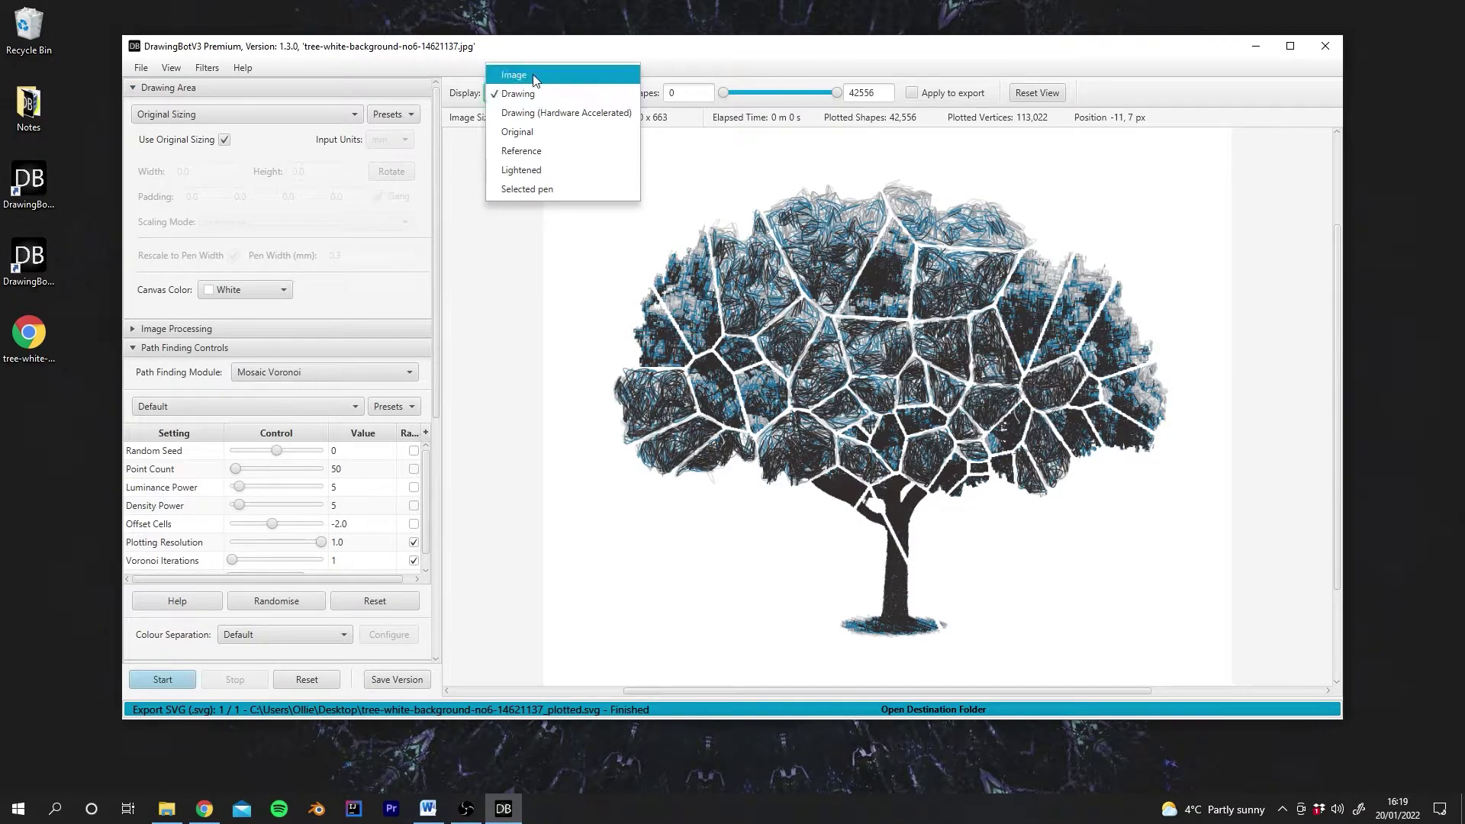
left_click(535, 75)
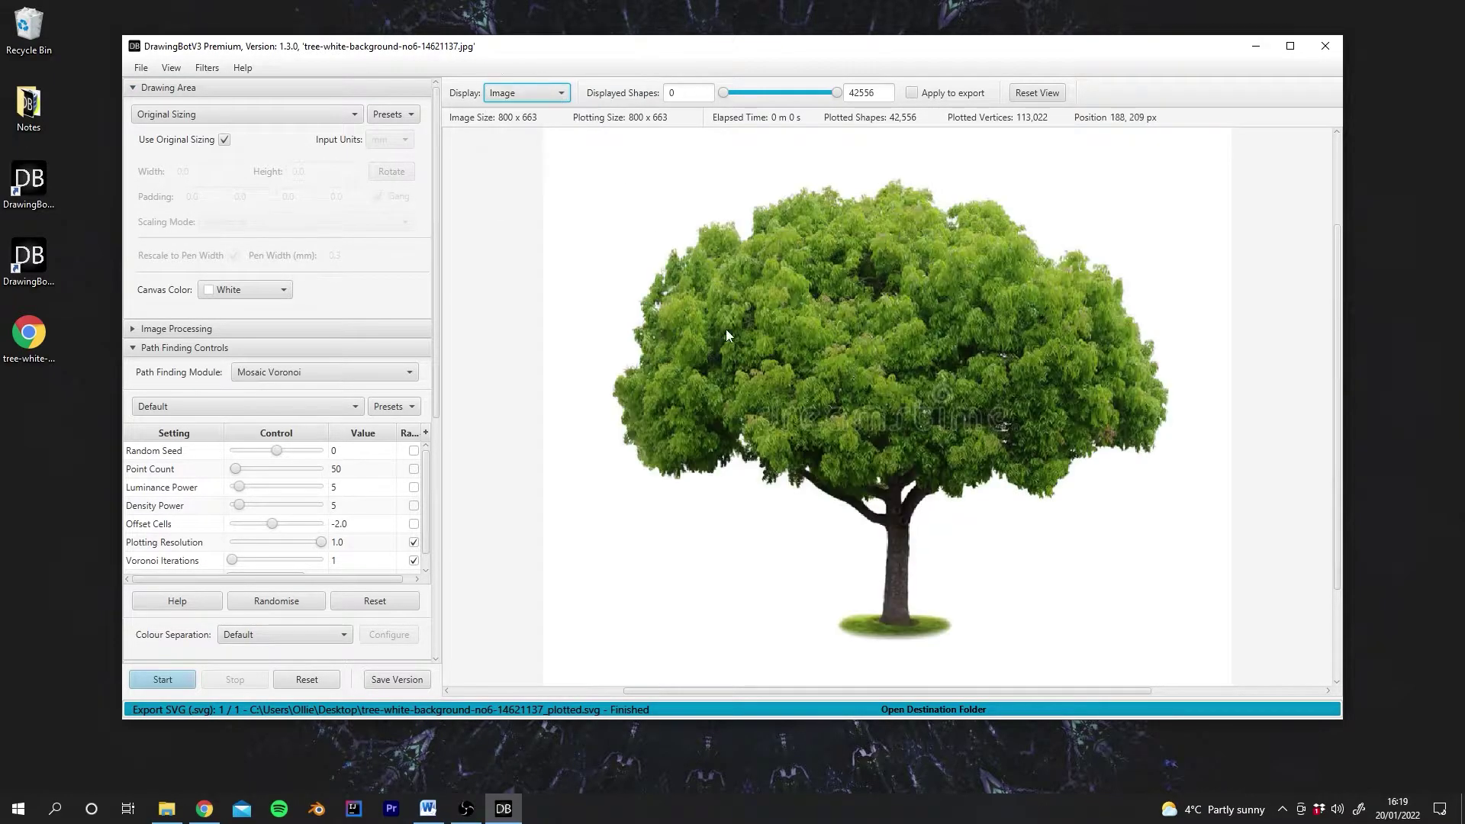
left_click(195, 115)
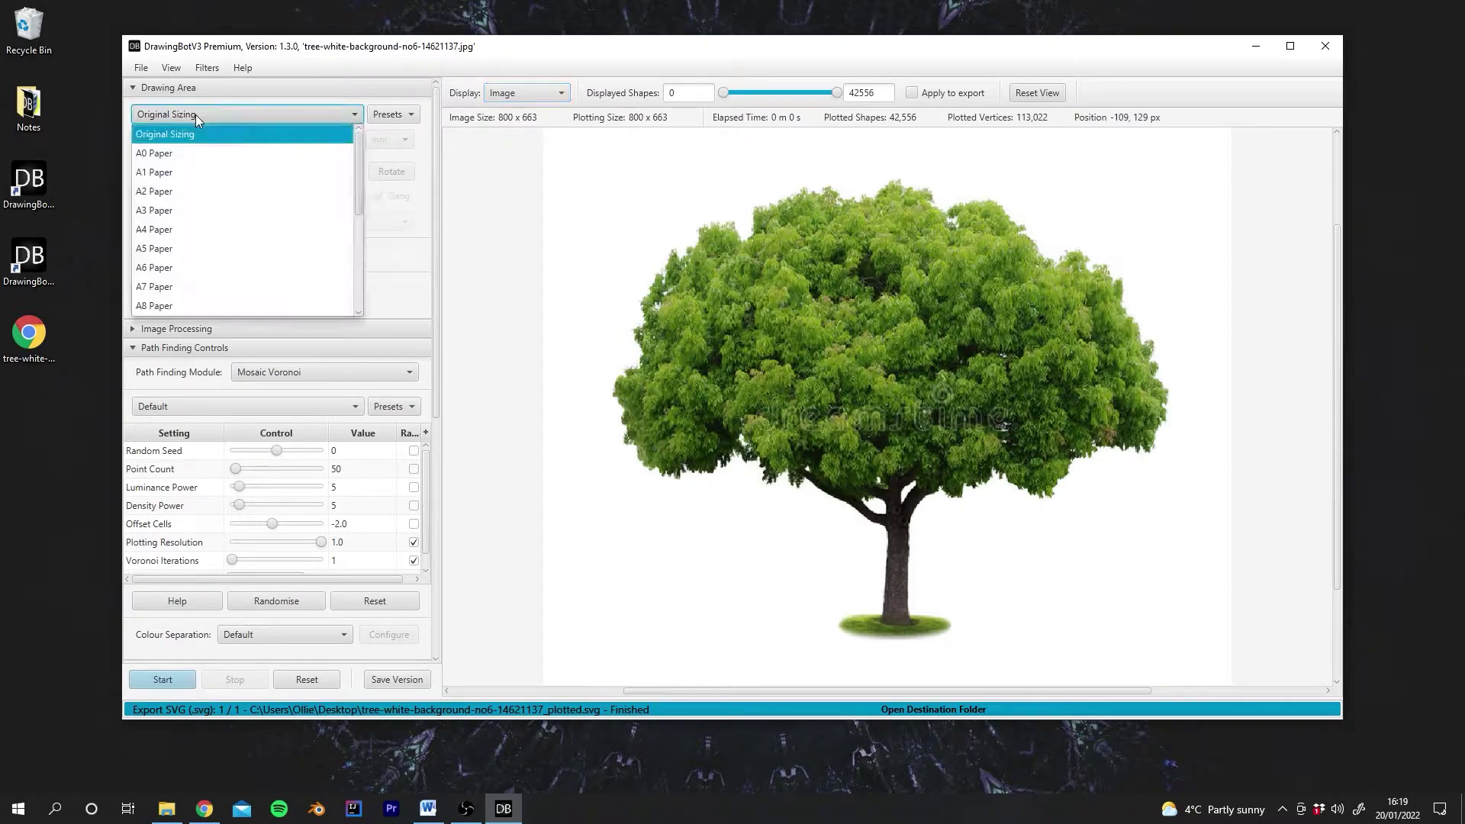
left_click(183, 230)
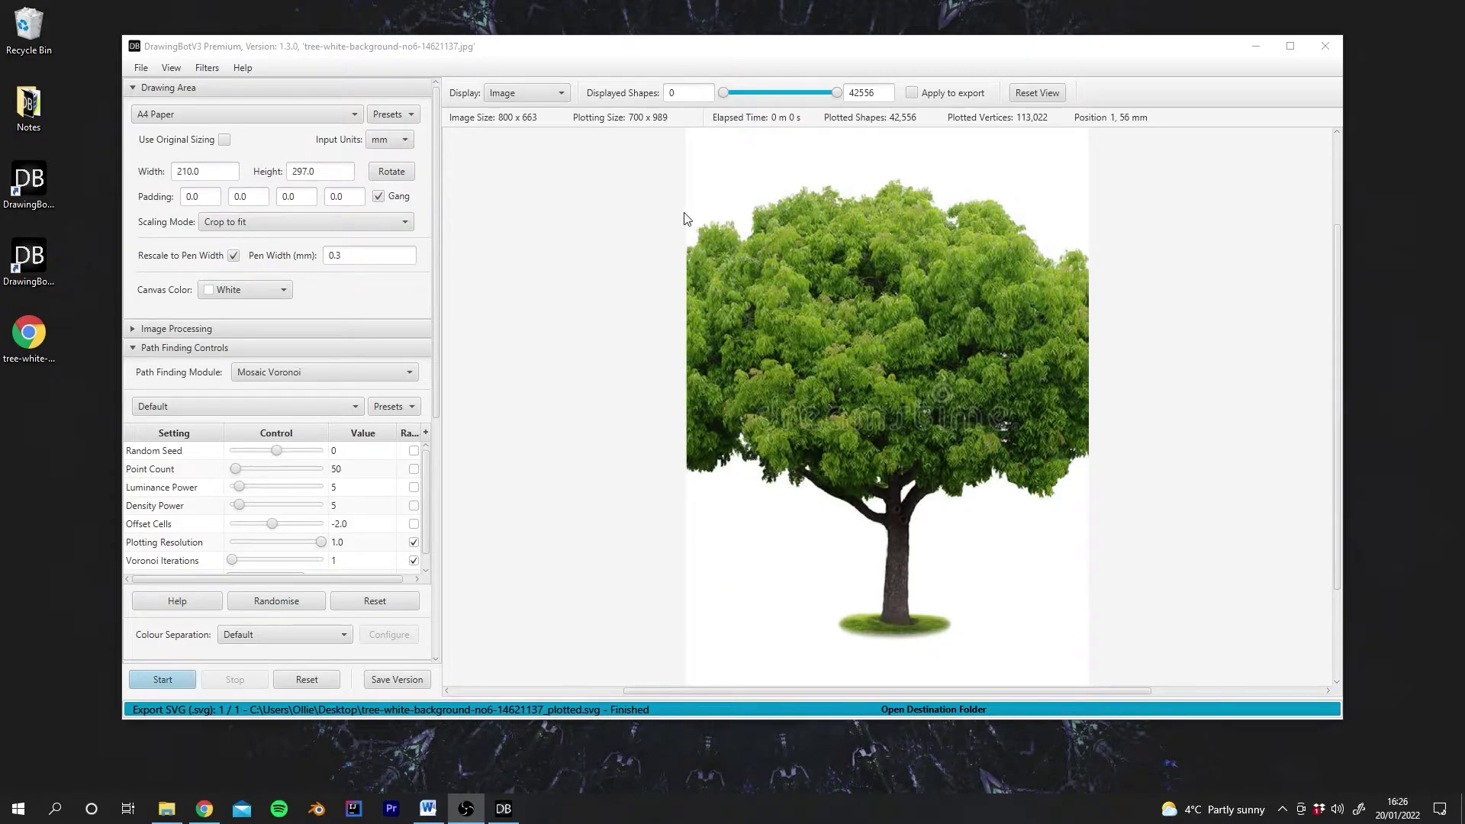
Step: Rotate the A4 paper to landscape 297 × 210 mm, use Scale to fit, and enter pen width 0.3
left_click(392, 172)
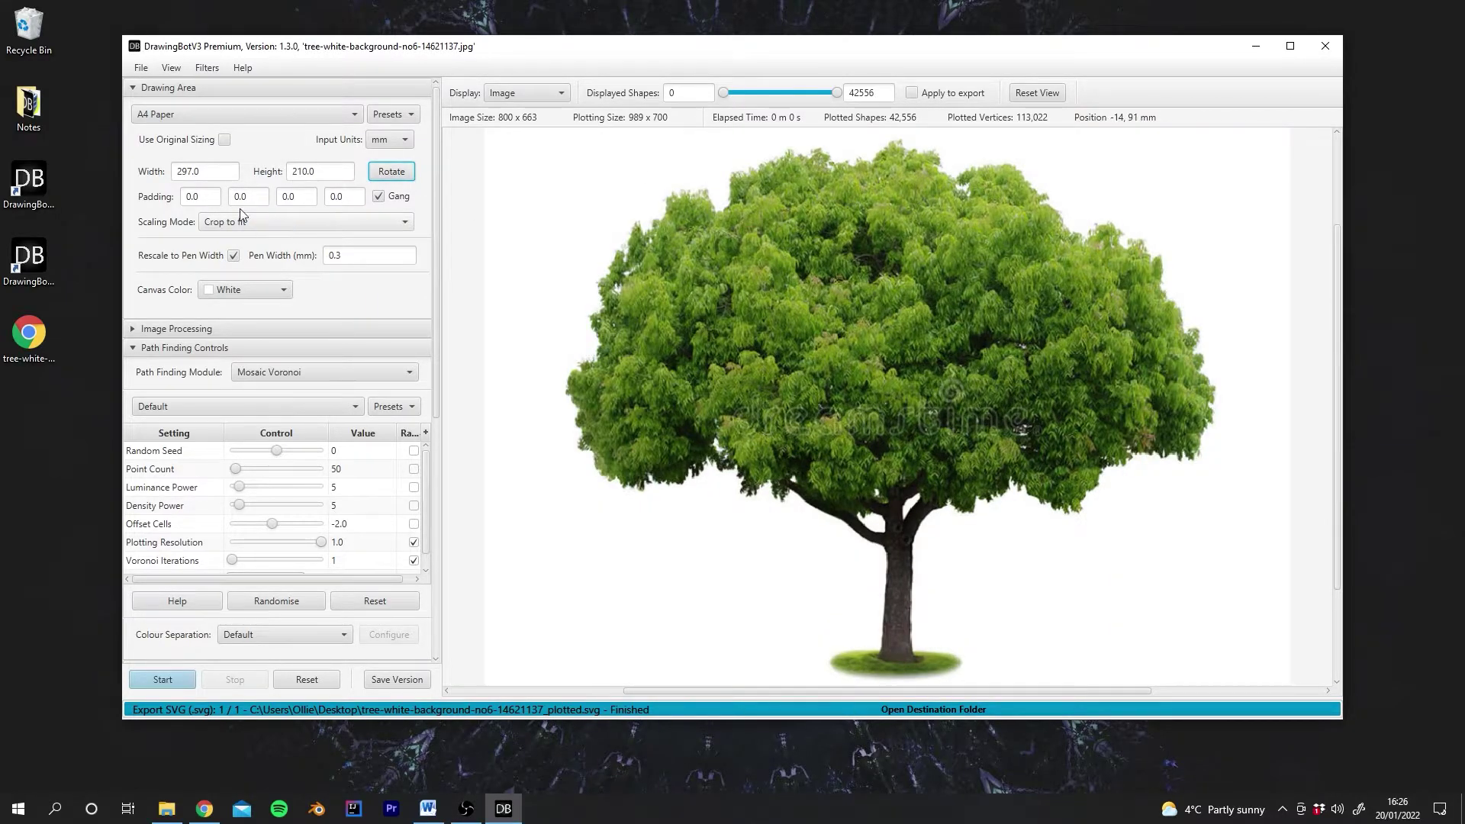
left_click(257, 226)
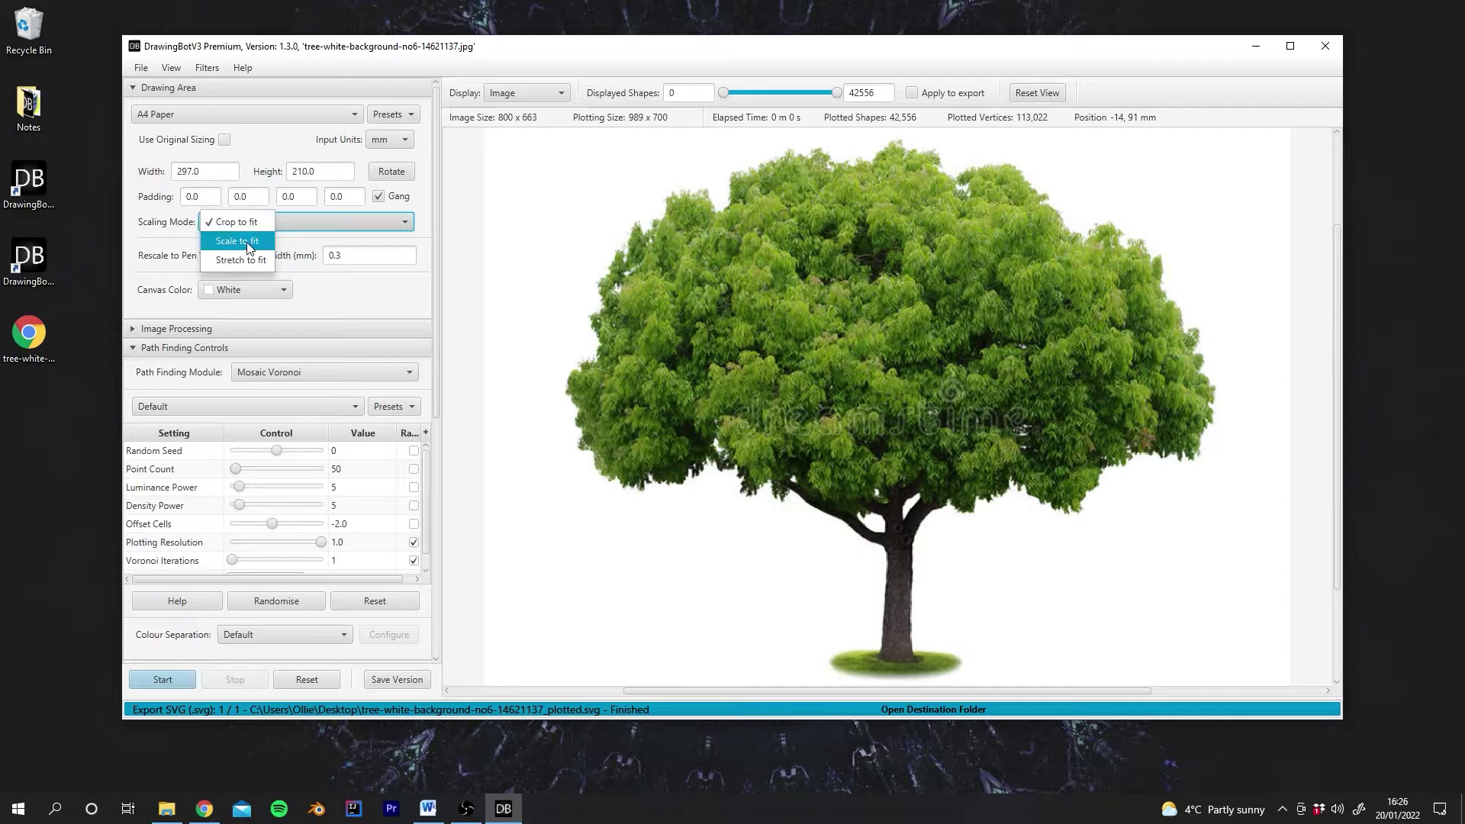
left_click(248, 243)
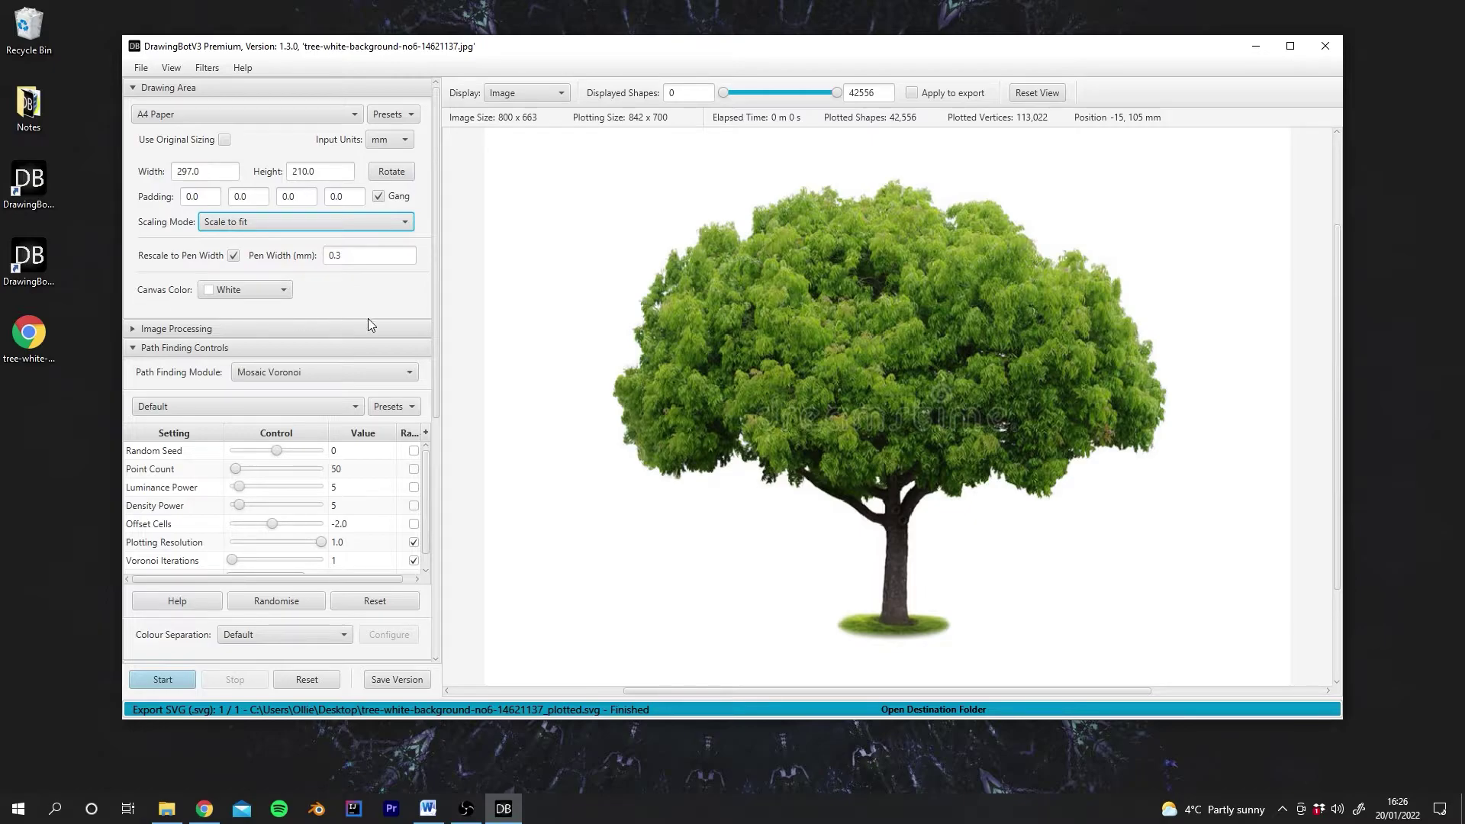
left_click(370, 255)
type("0.3")
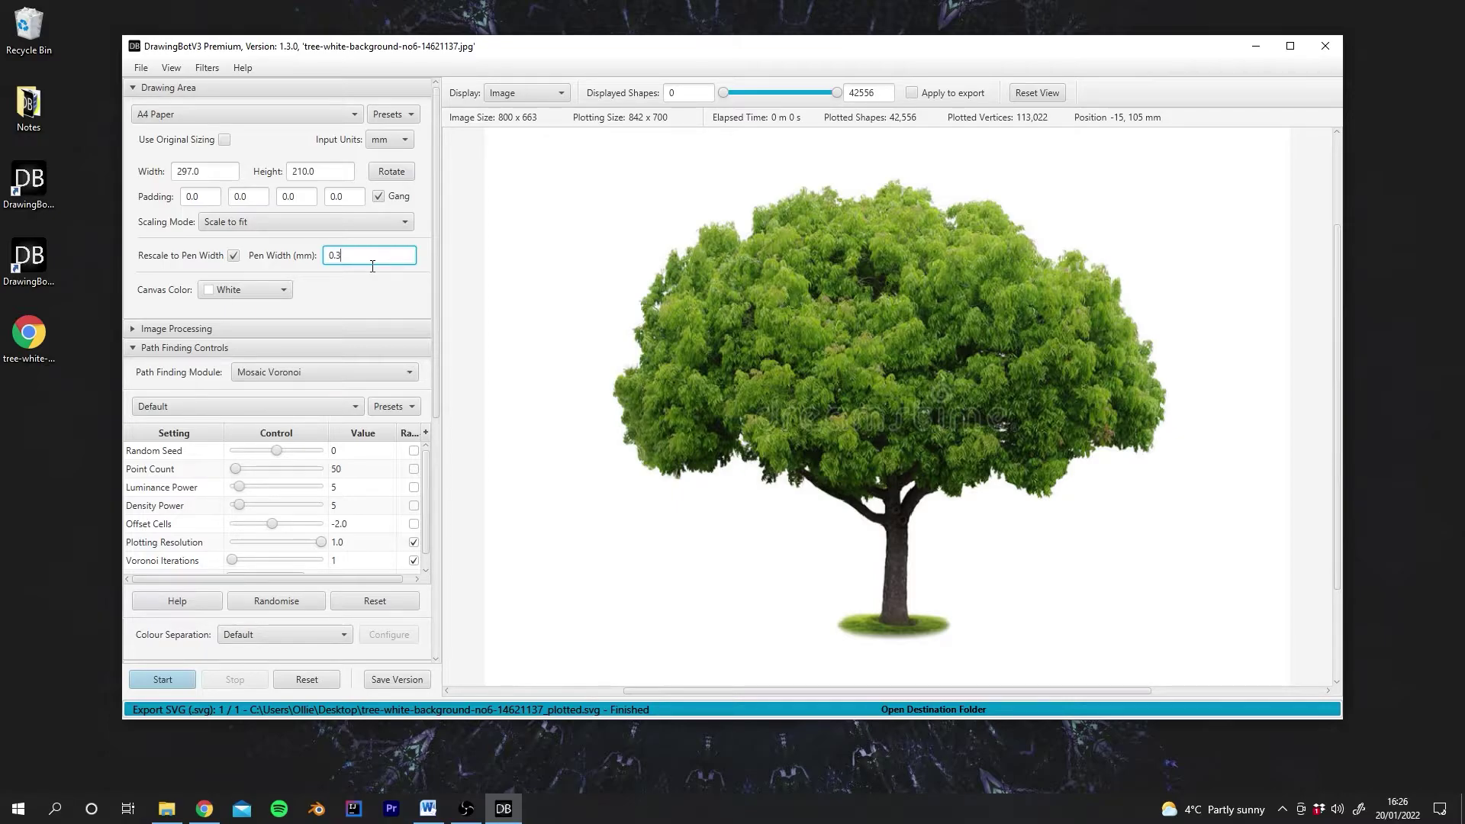
key("BackSpace")
type("1")
left_click(369, 277)
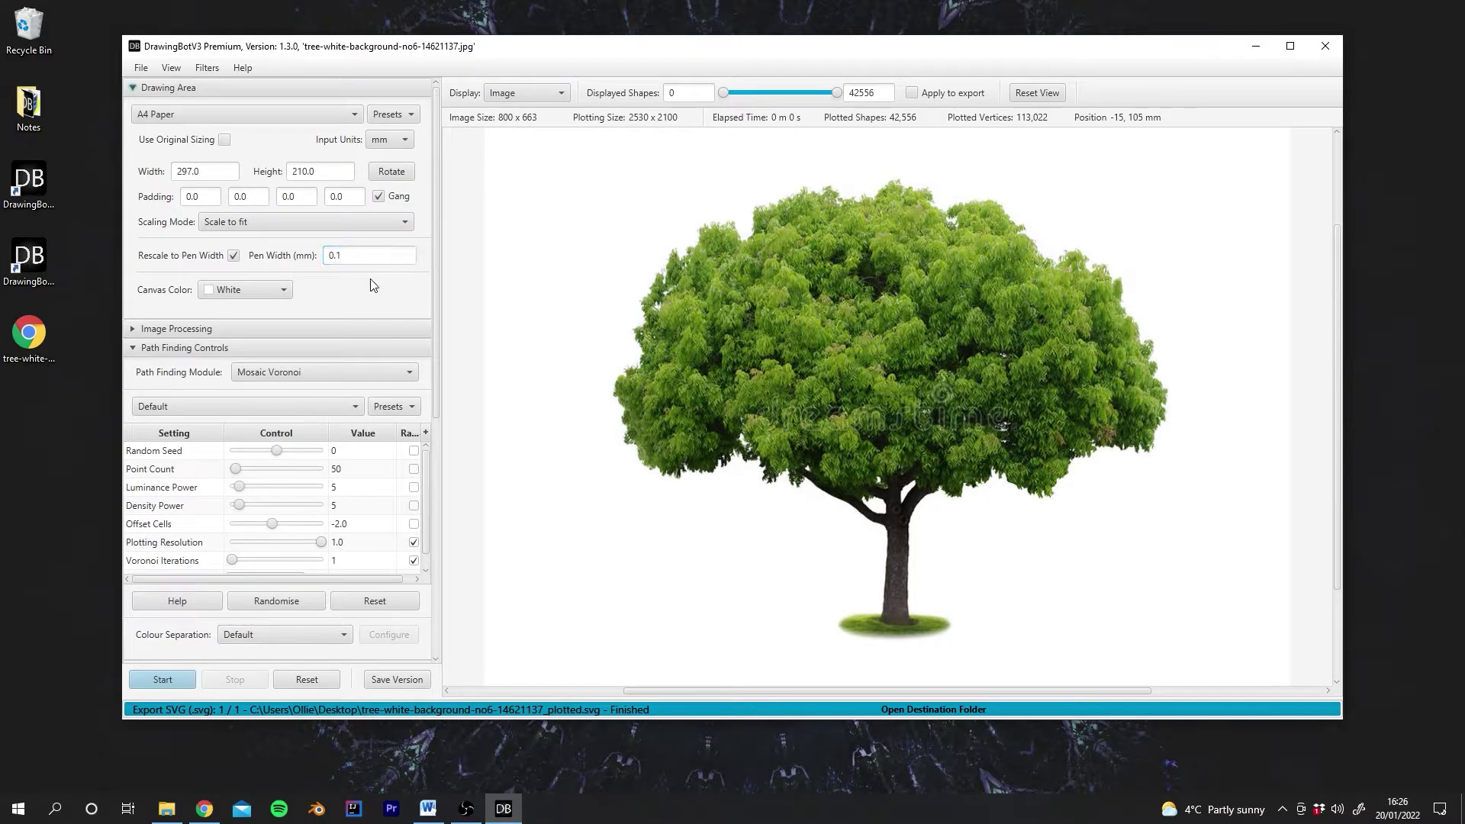
left_click(368, 252)
key("BackSpace")
type("3")
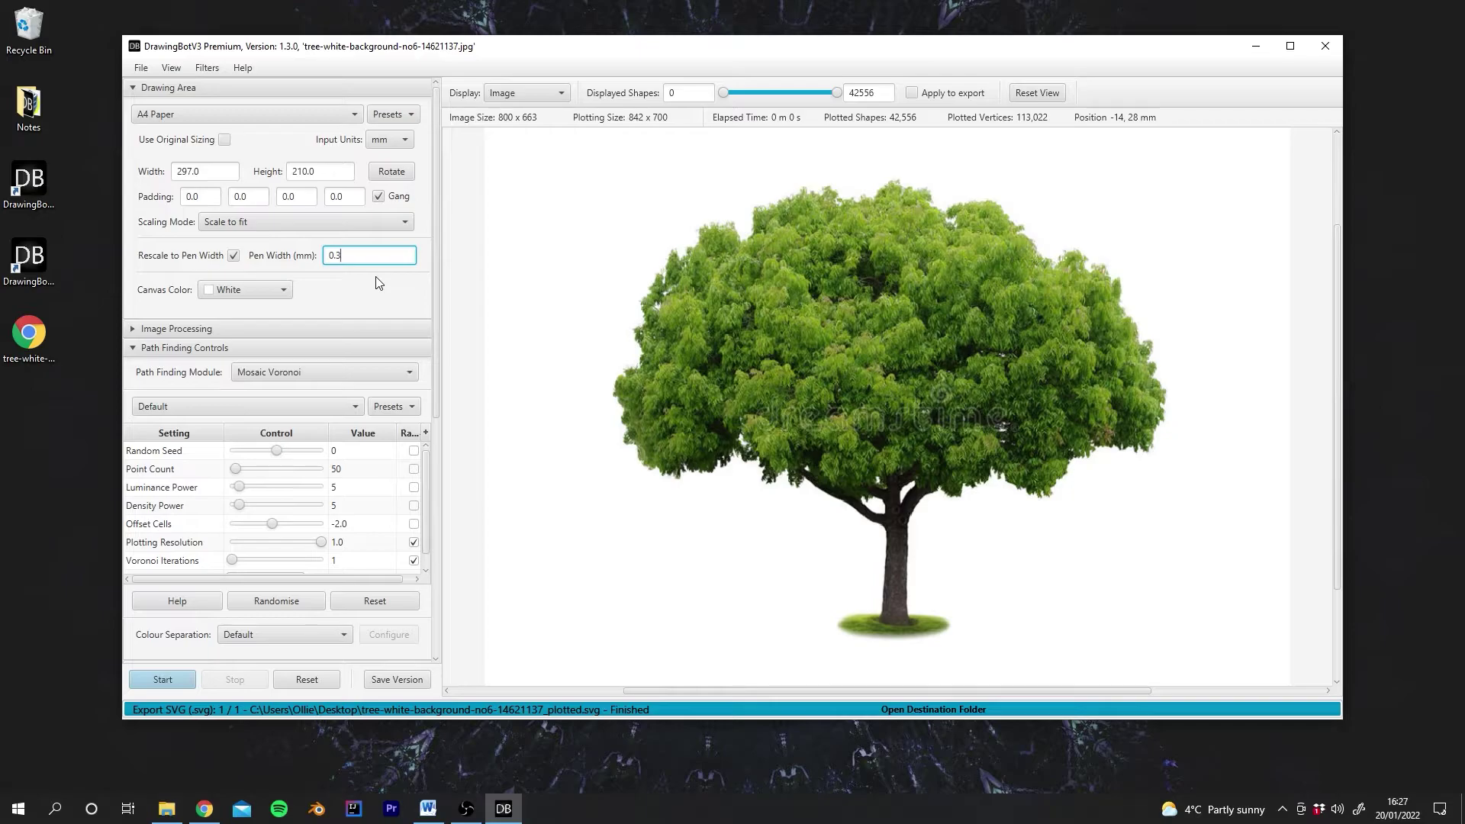
left_click(377, 283)
Step: Set the paper size to 300 mm wide by 200 mm high
left_click(222, 170)
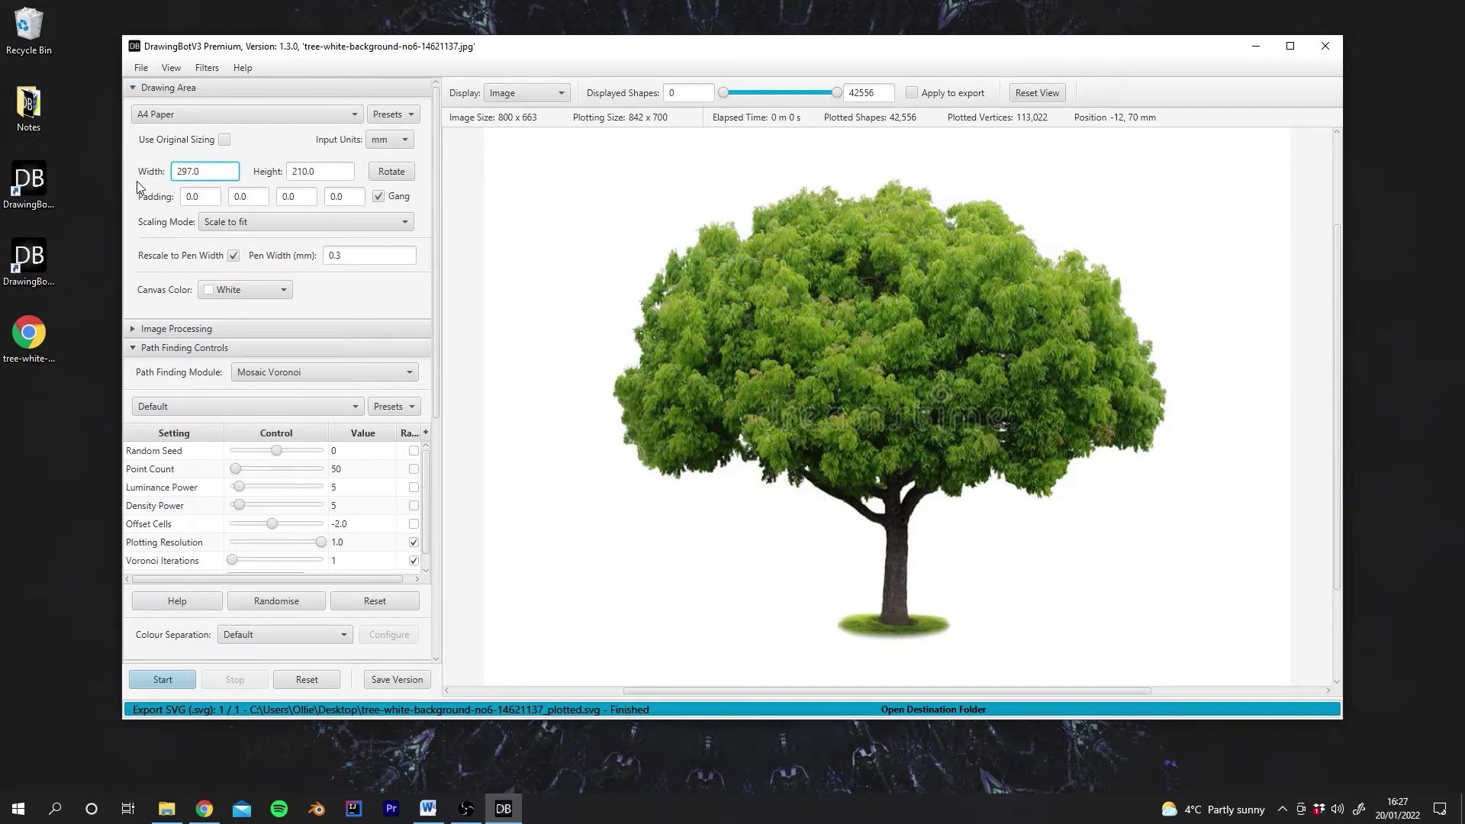
type("300")
key("ctrl+a")
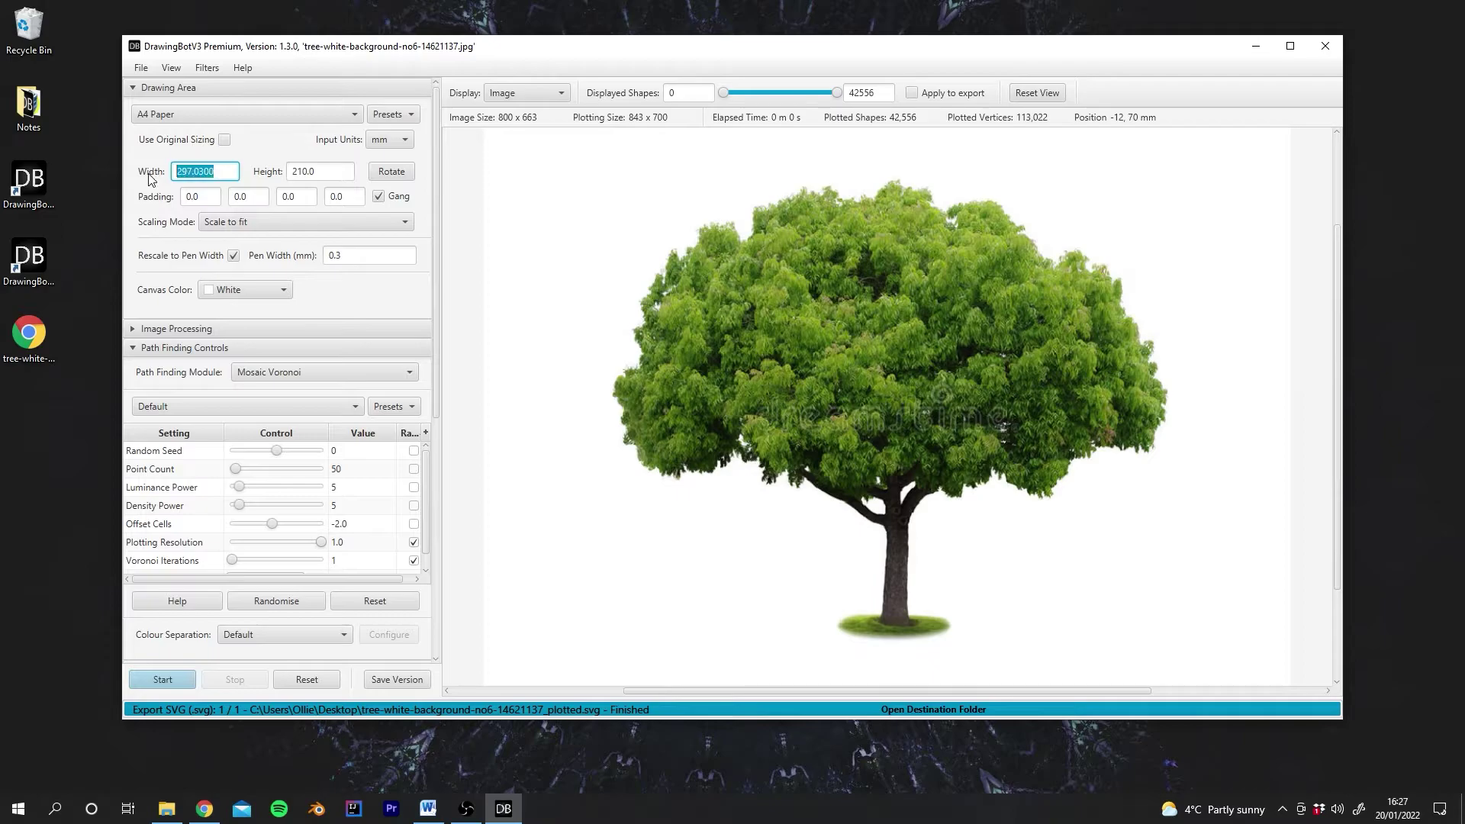
type("300")
key("Tab")
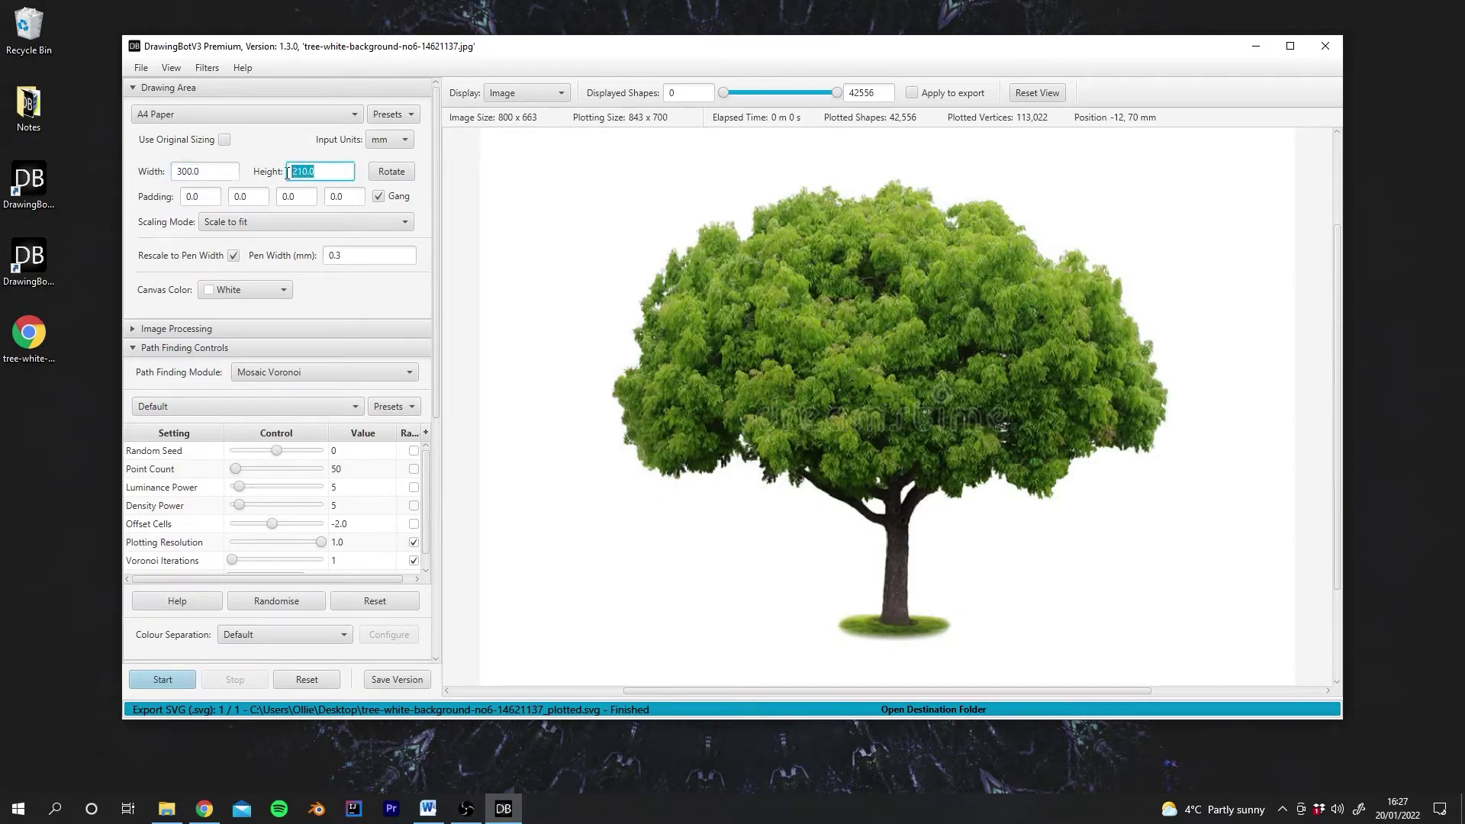
type("200")
left_click(298, 148)
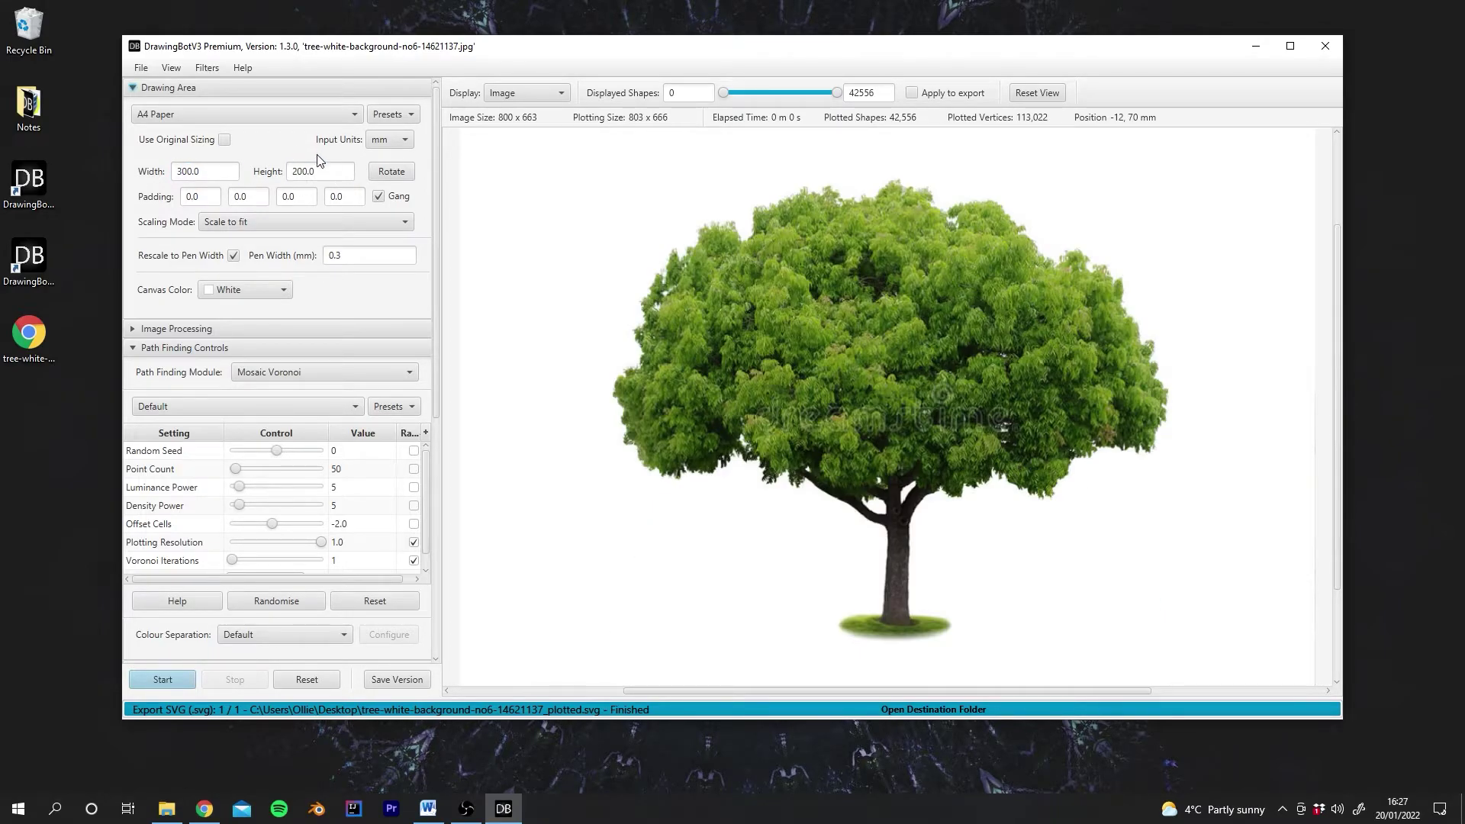
Step: Save the current paper settings as a drawing-area preset named '300 x 300'
left_click(406, 116)
left_click(408, 142)
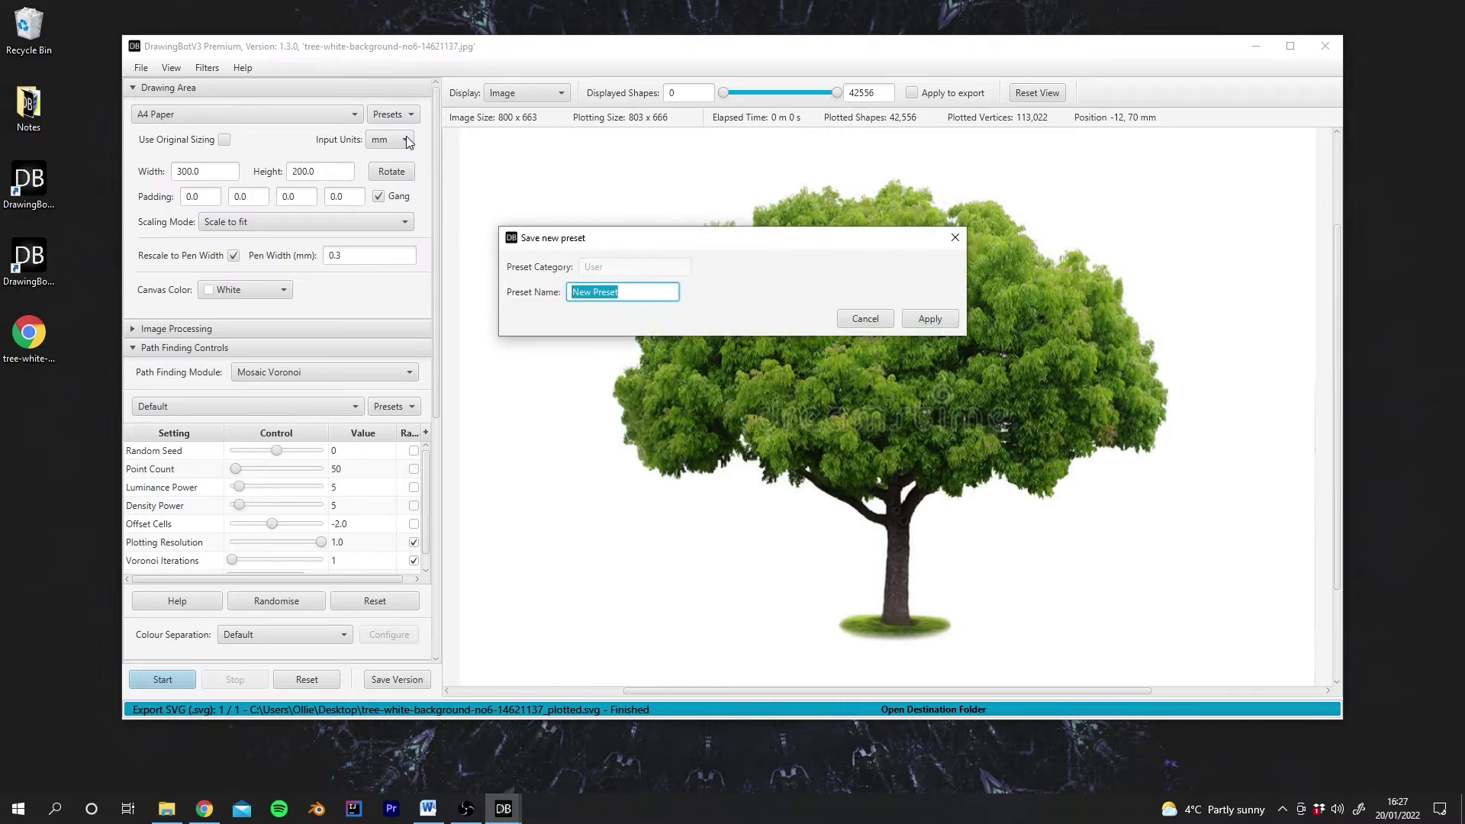
left_click_drag(639, 292, 589, 292)
triple_click(584, 291)
type("3000 ")
type(" x 300")
left_click(922, 318)
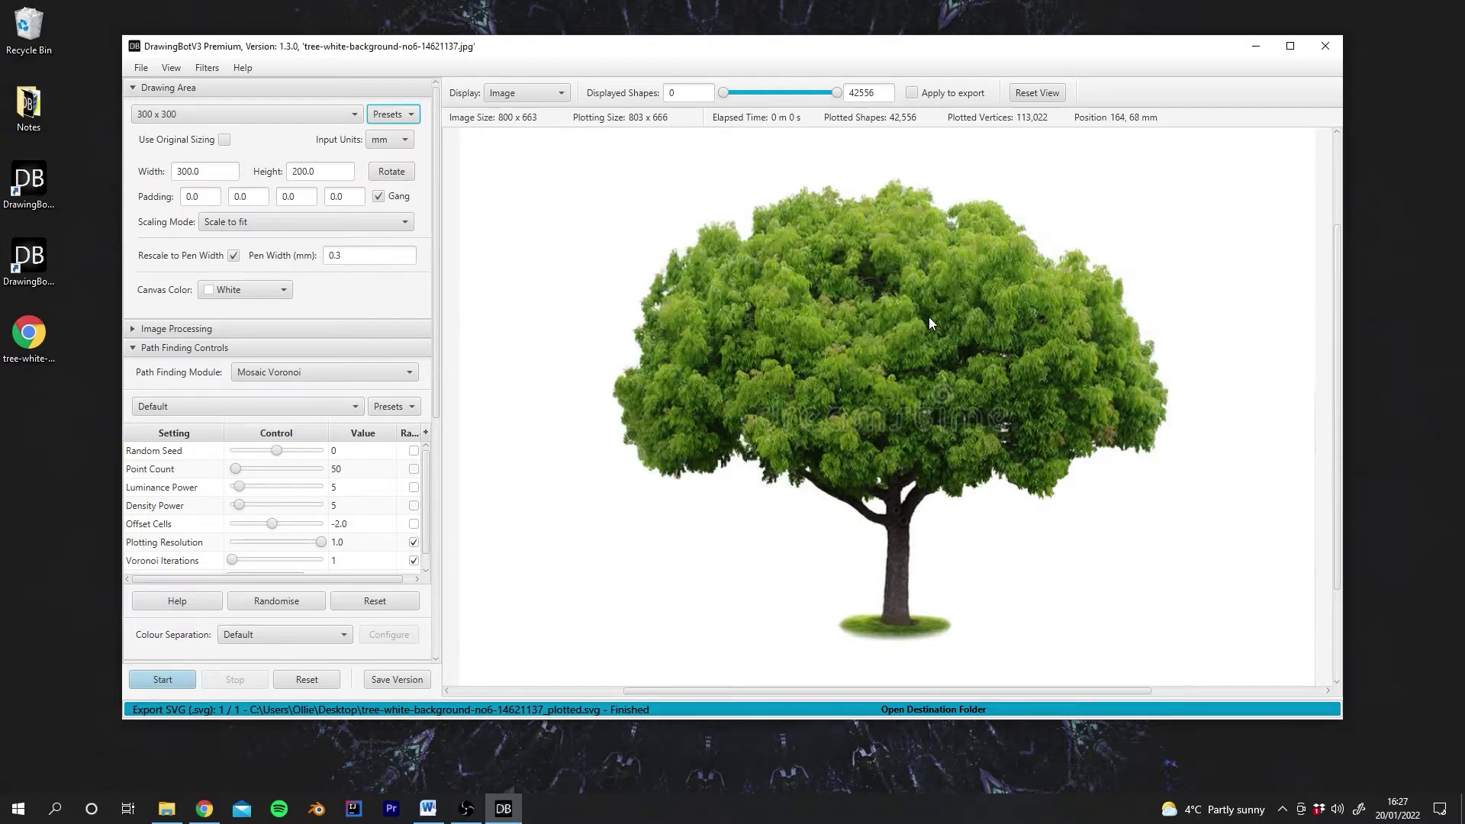
Step: Apply the '300 x 300' preset from the paper-size list
left_click(235, 115)
left_click_drag(356, 168, 362, 263)
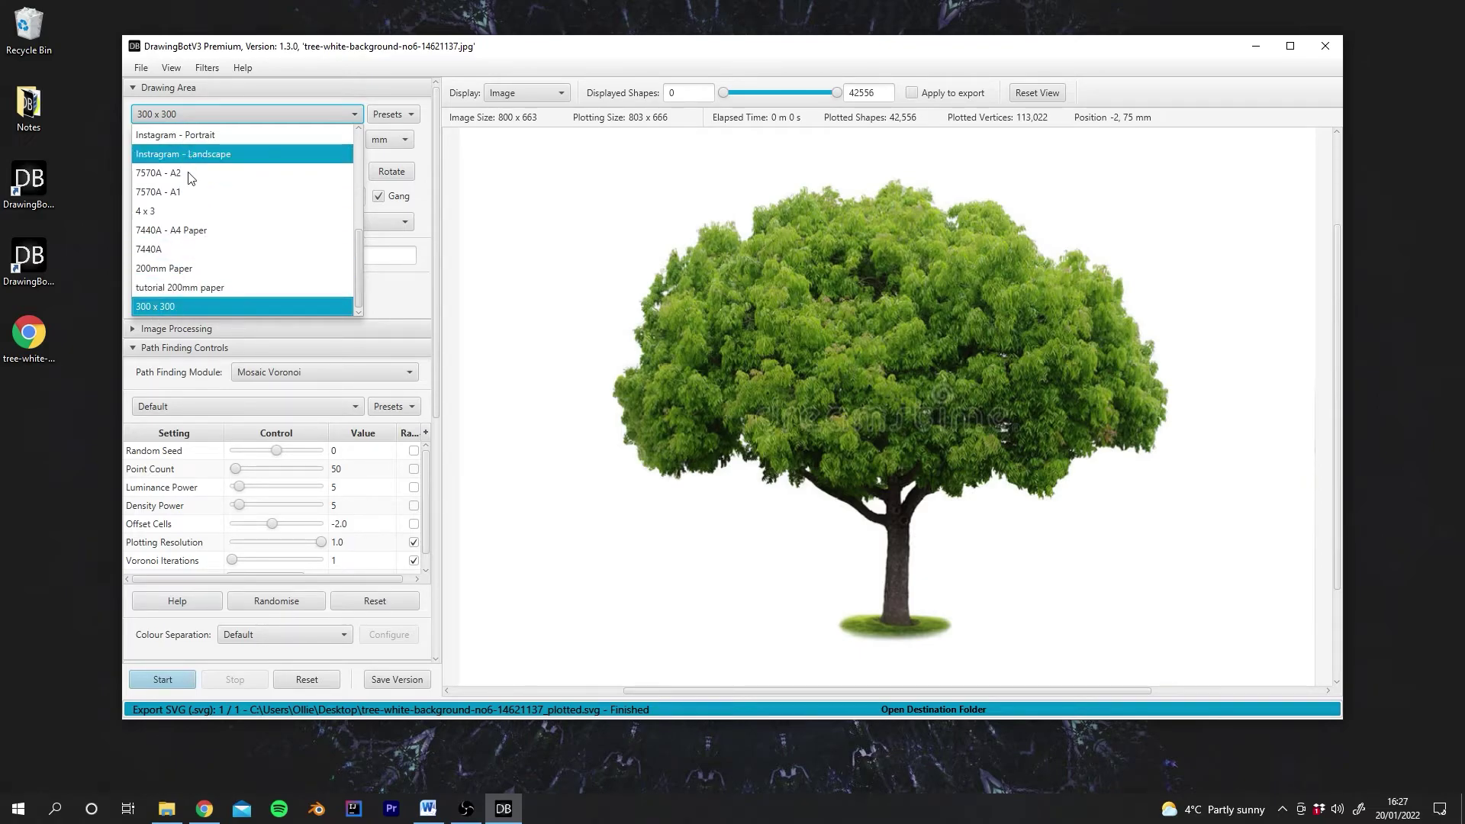
left_click(161, 306)
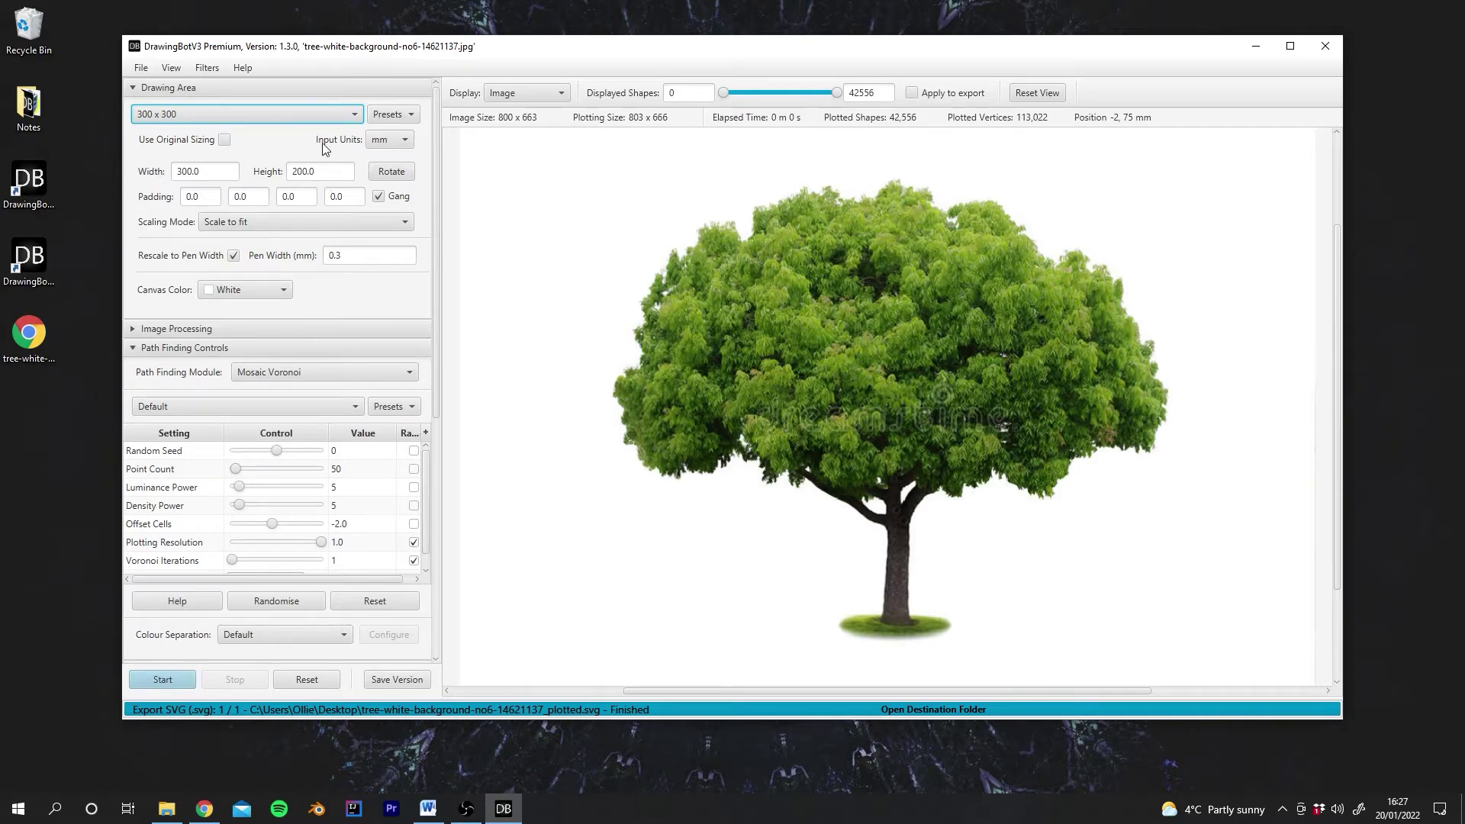
left_click(410, 145)
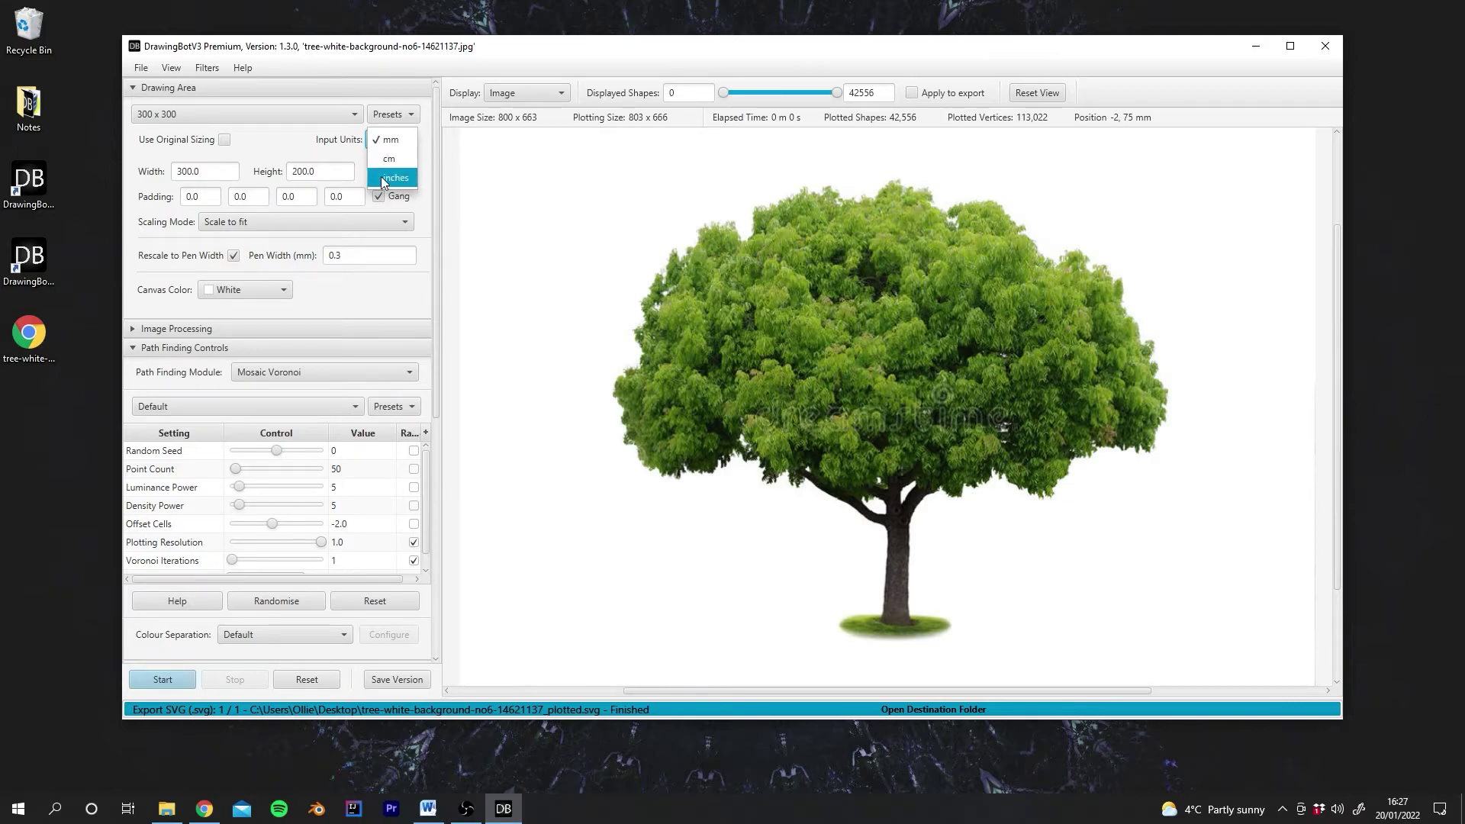
left_click(286, 151)
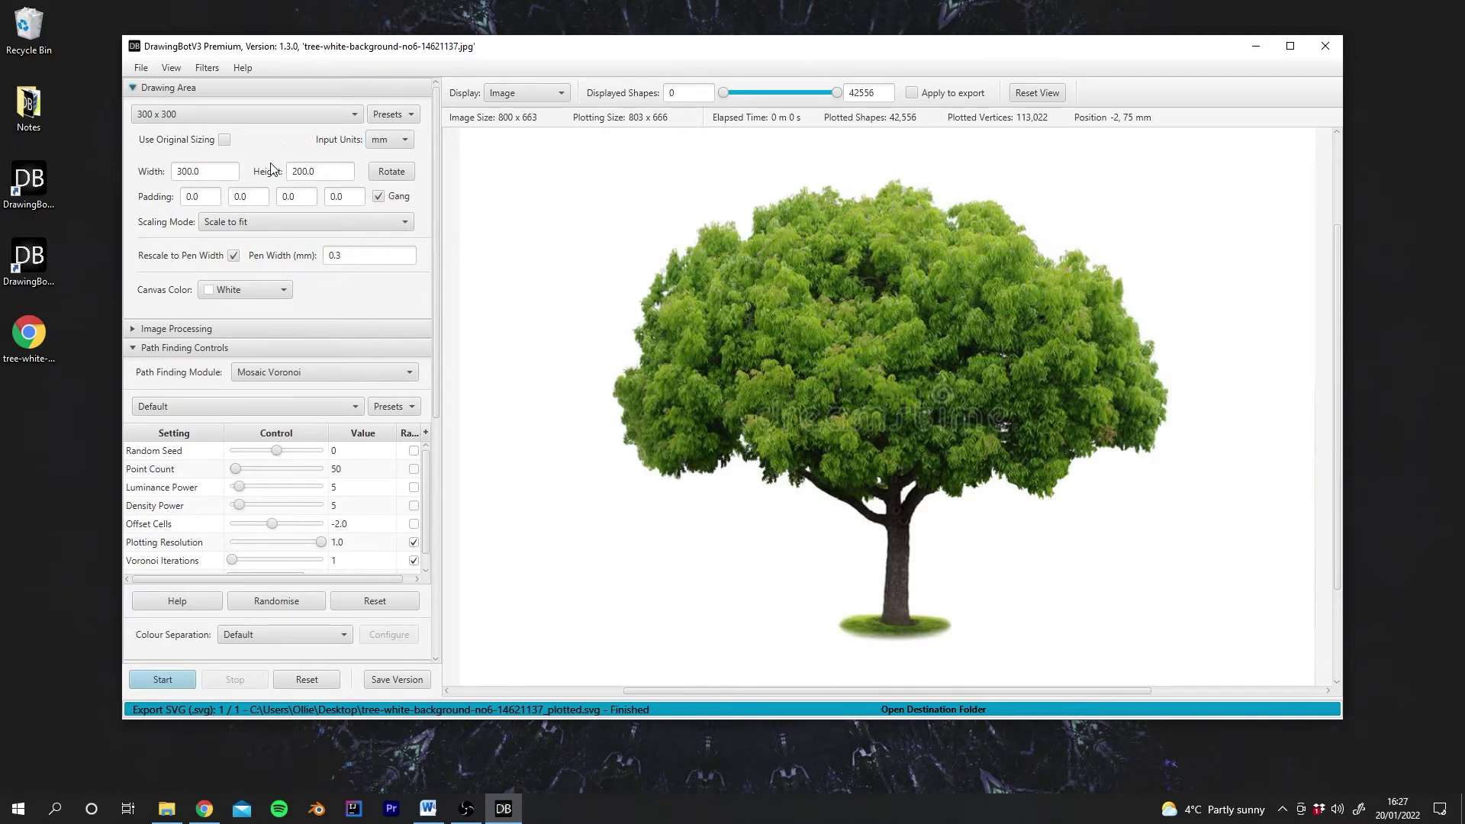
left_click(203, 196)
type("10")
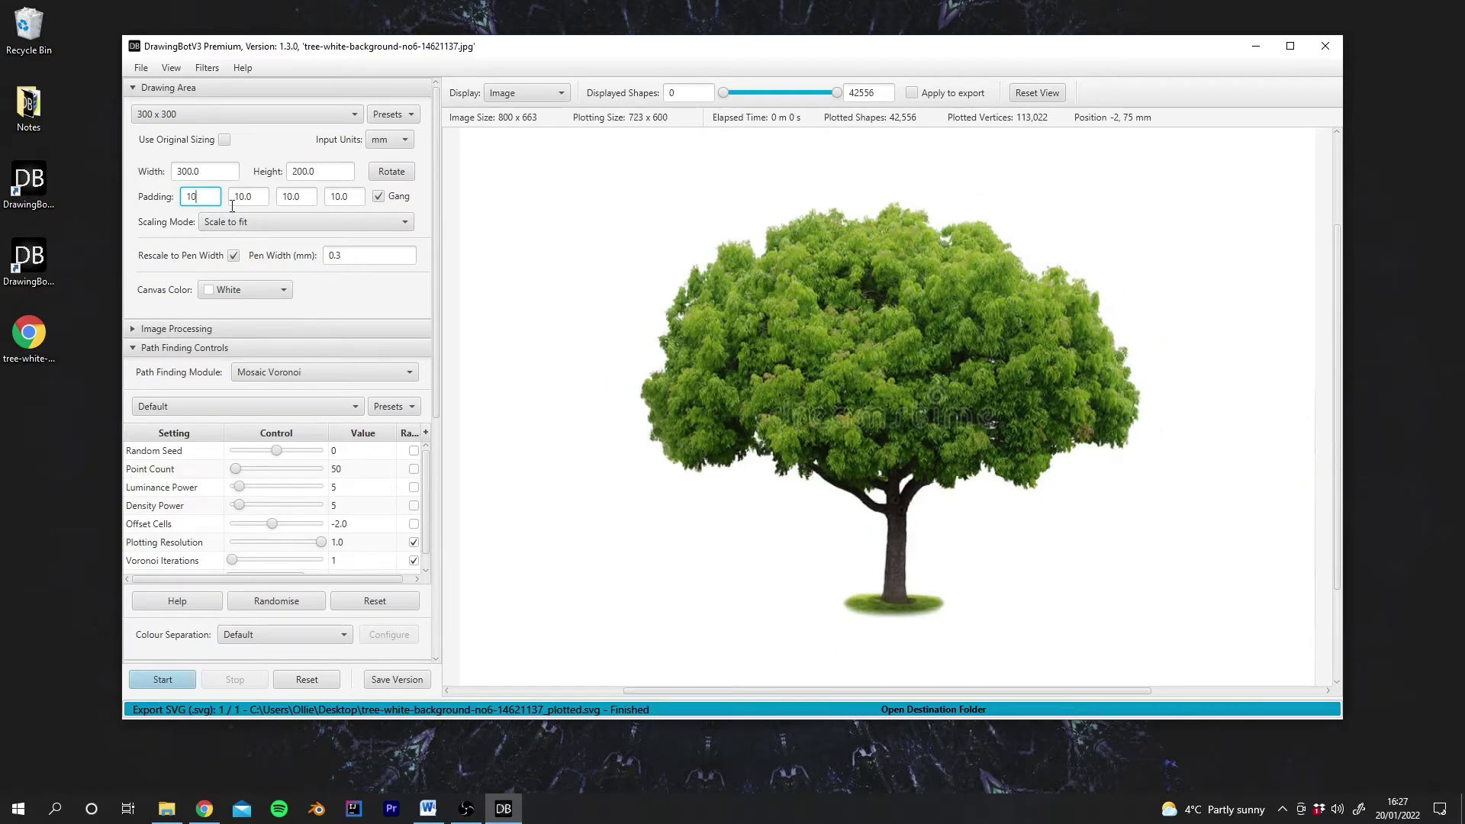
key("BackSpace")
key("BackSpace")
type("0")
left_click(387, 297)
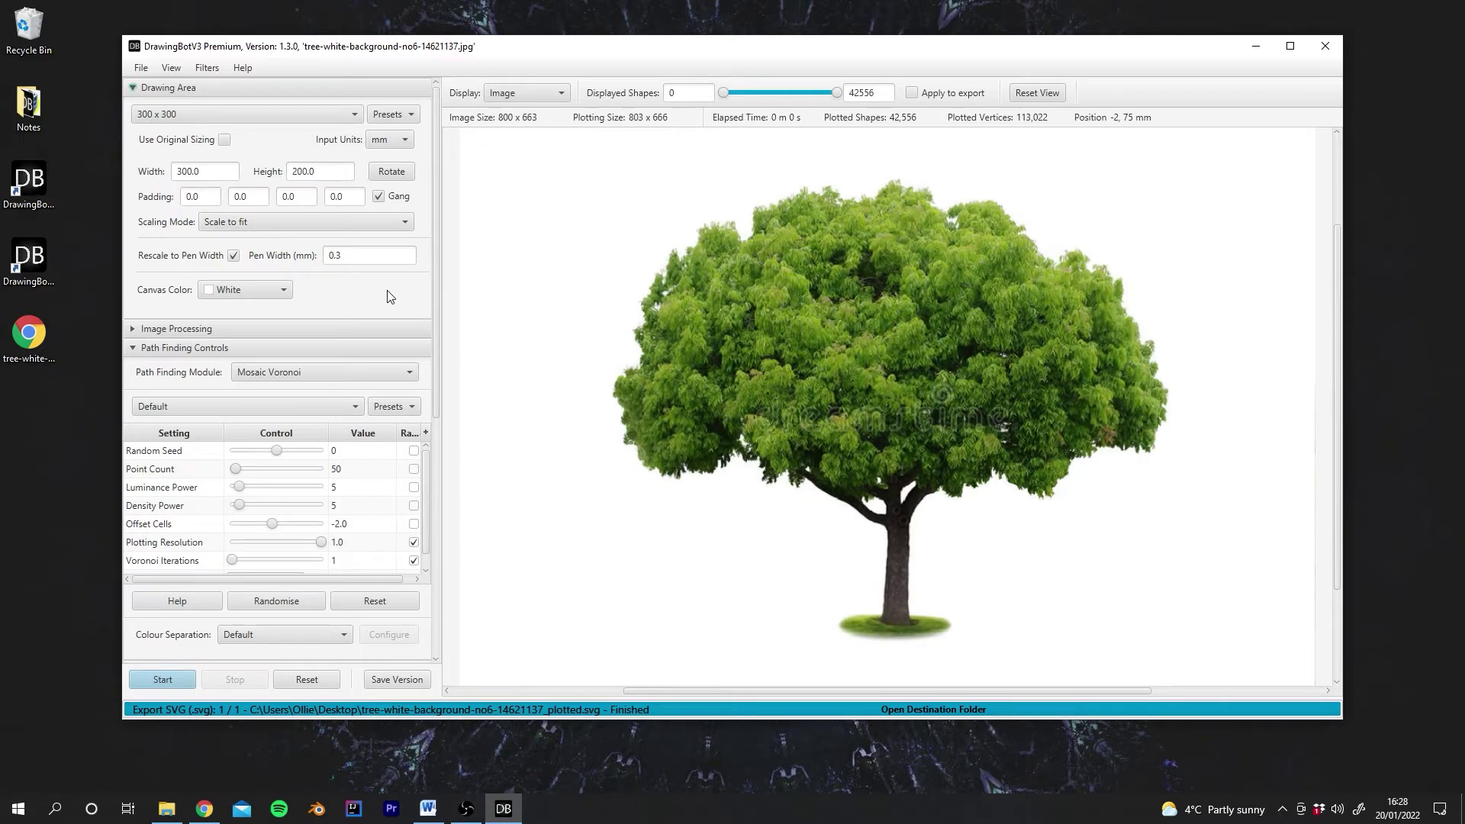
Step: Give the canvas a salmon colour and plot the tree as a Voronoi drawing
left_click(242, 290)
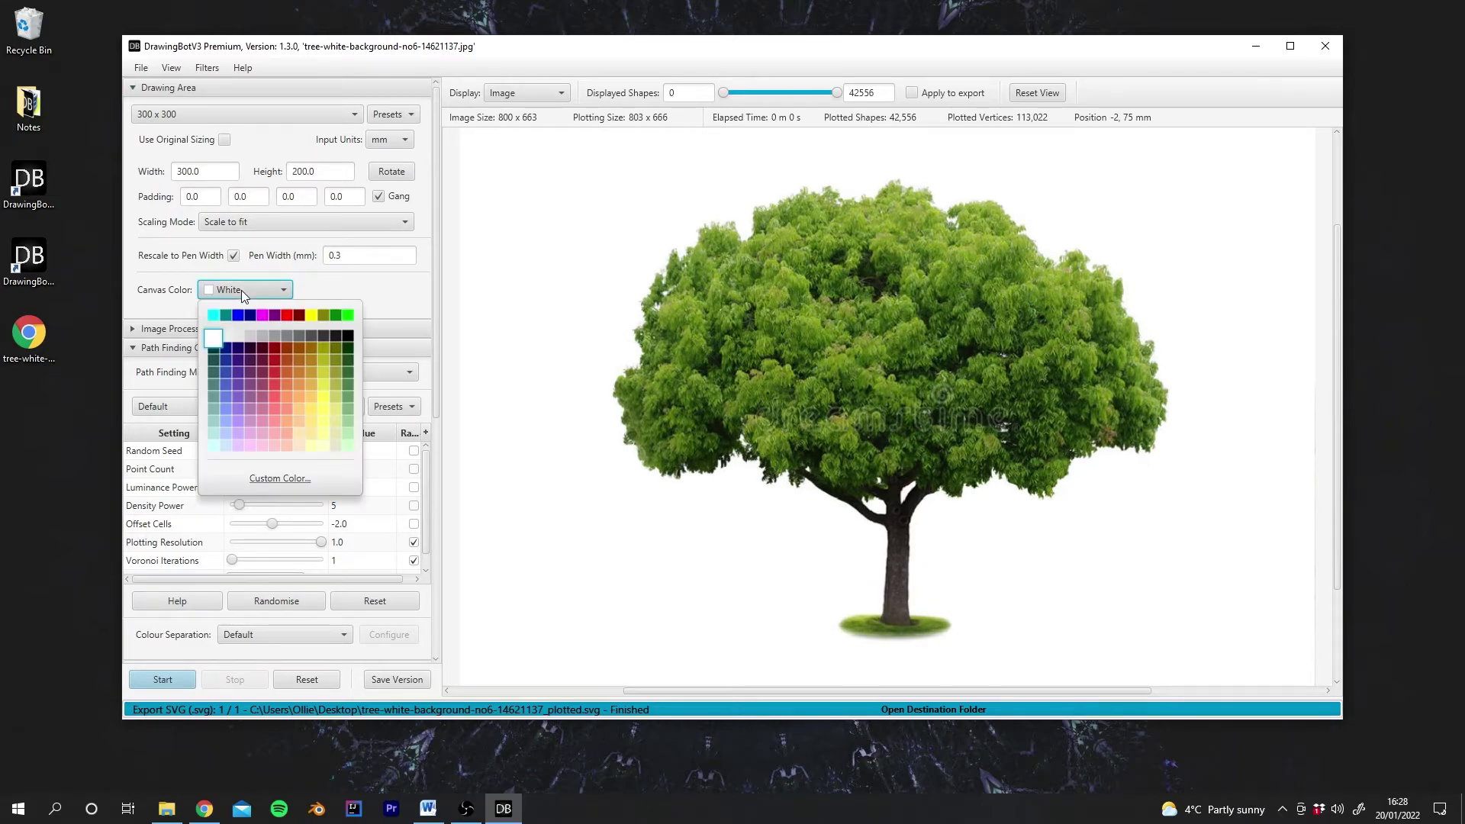
left_click(291, 417)
scroll(725, 370, "down", 2)
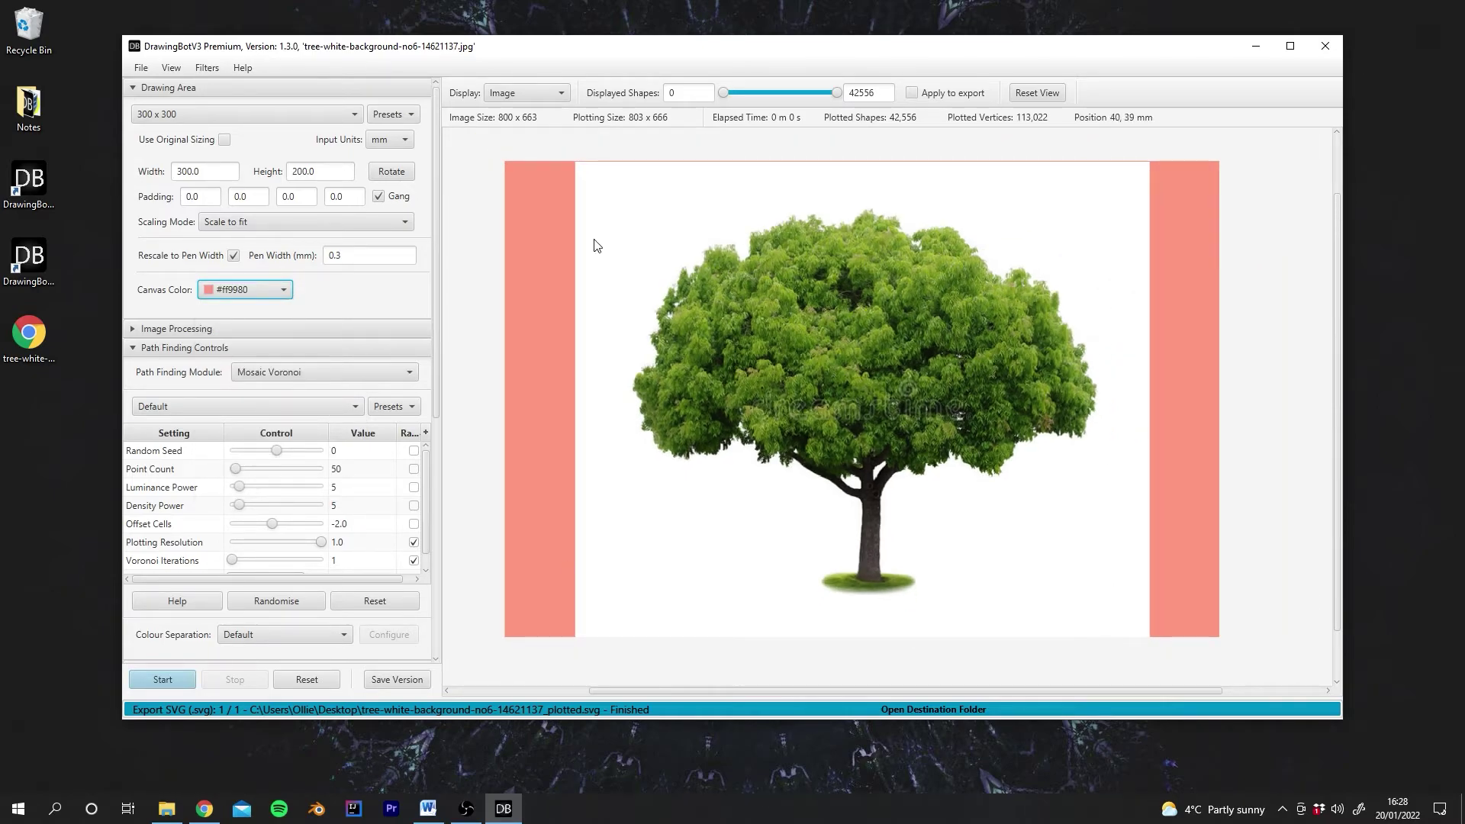
left_click(165, 681)
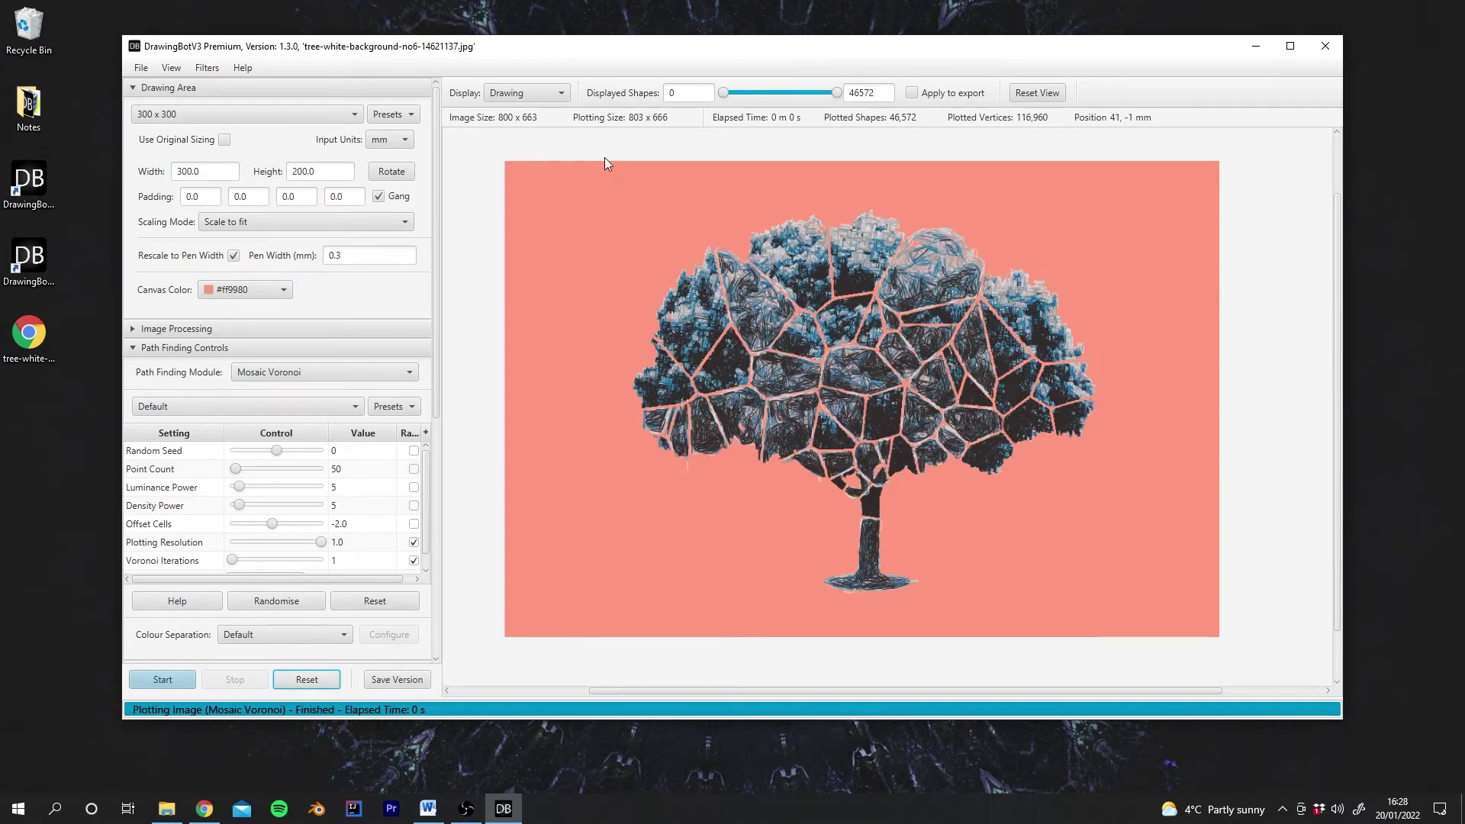
Step: Try light, darker and mid grey (#cccccc) canvas colours, then settle on White
left_click(284, 290)
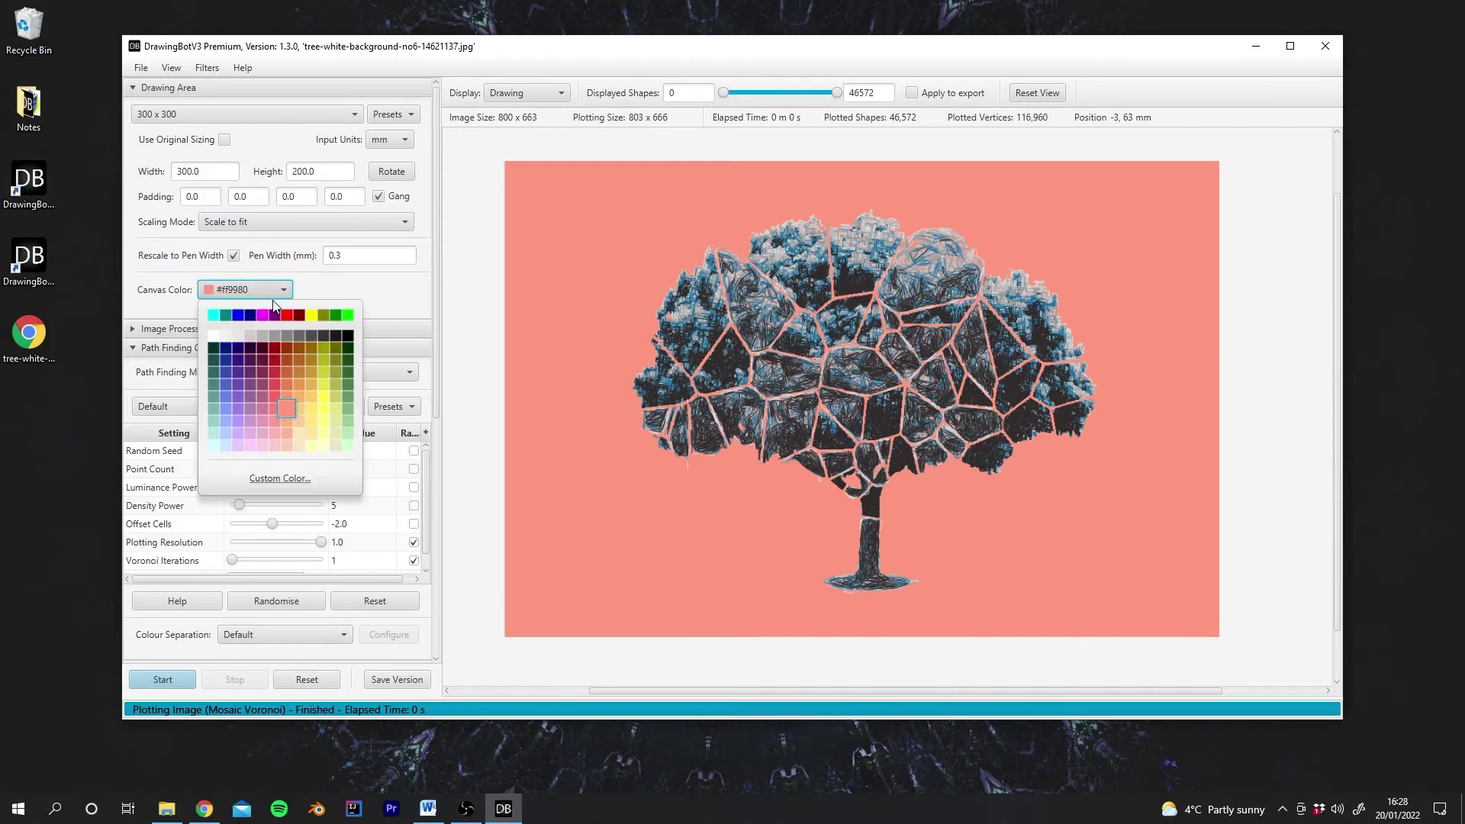
left_click(226, 341)
left_click(259, 290)
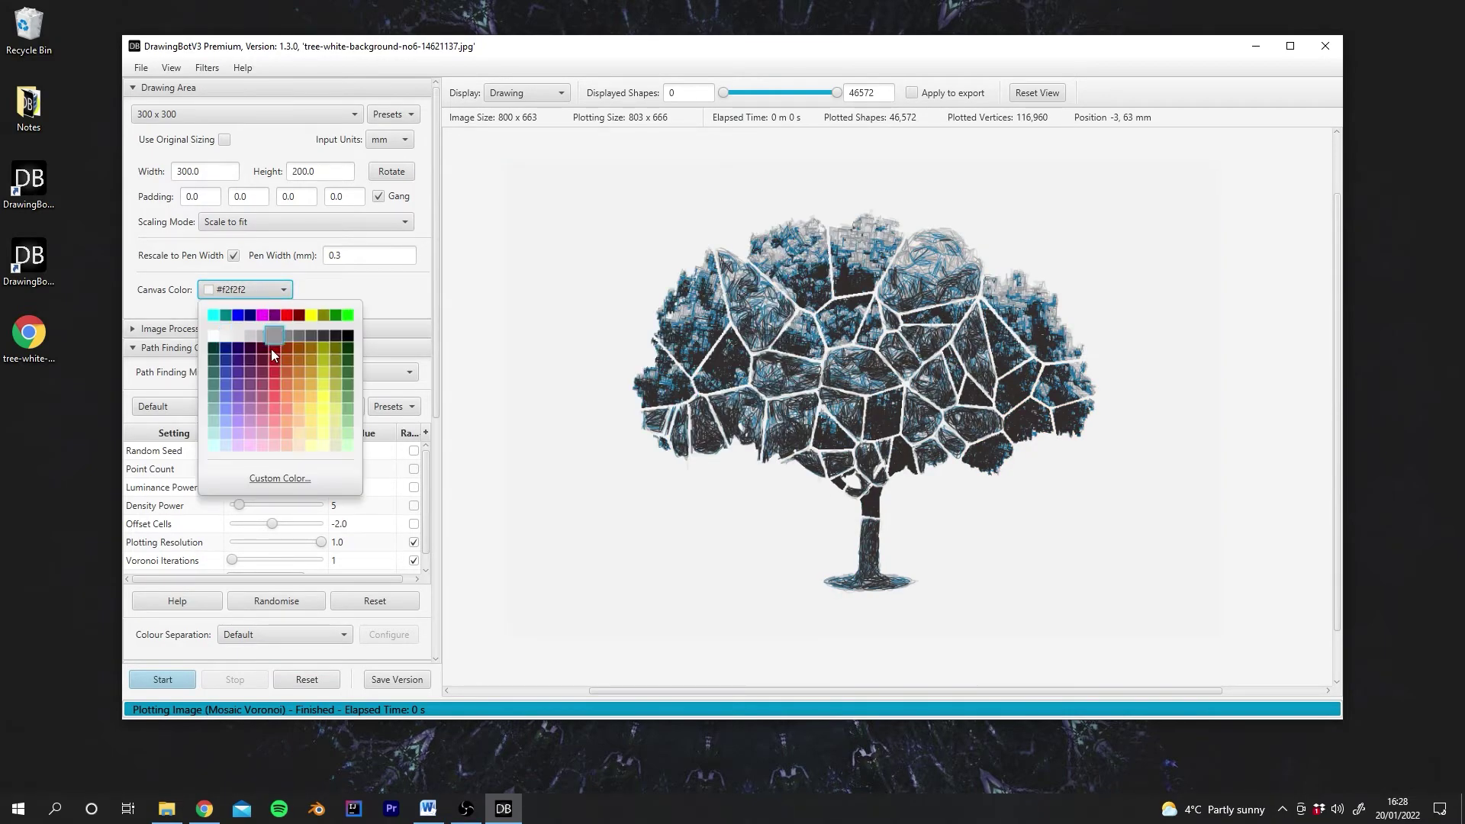
left_click(267, 336)
left_click(276, 290)
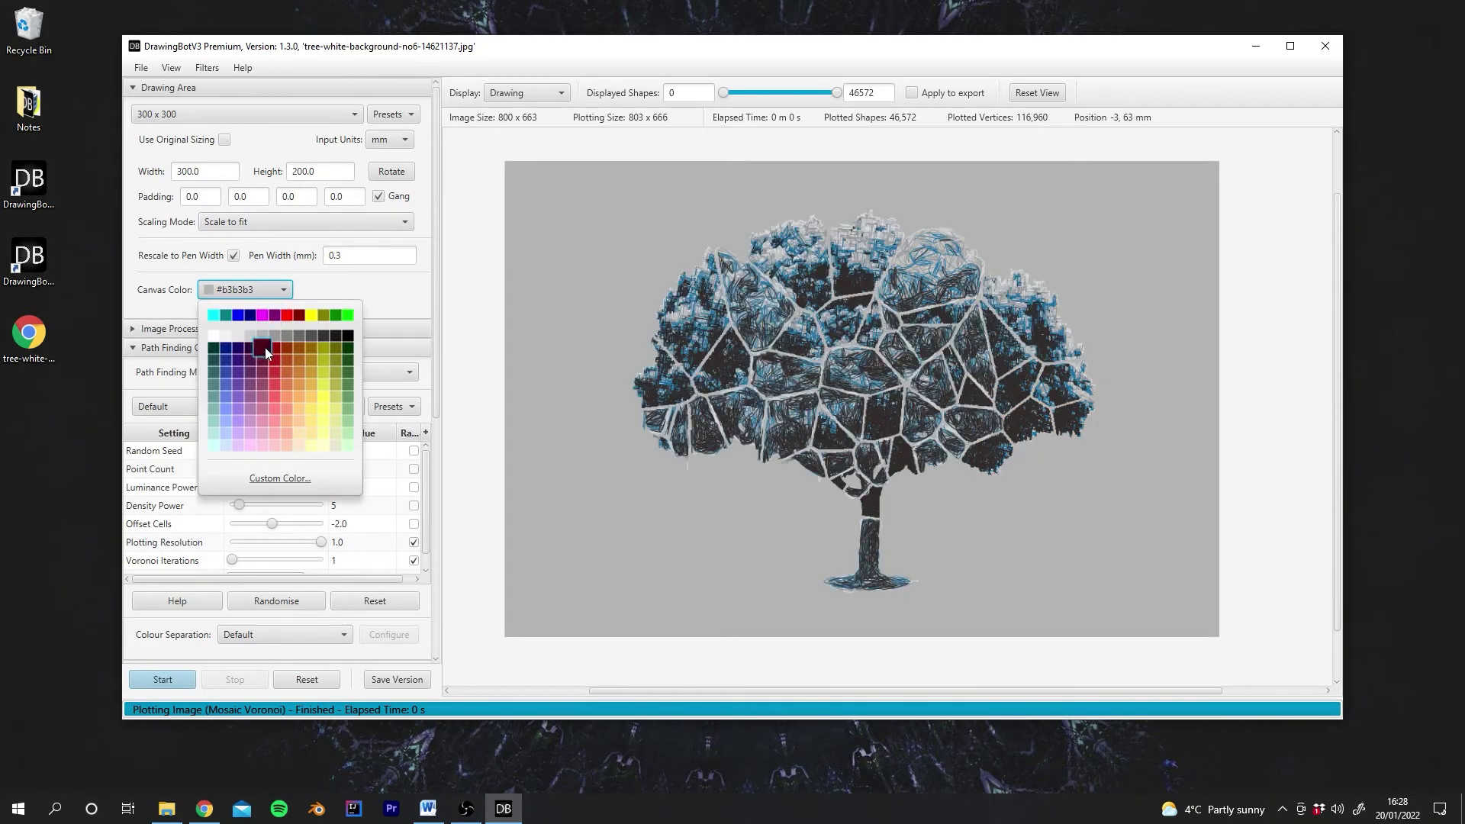
left_click(252, 337)
left_click(252, 290)
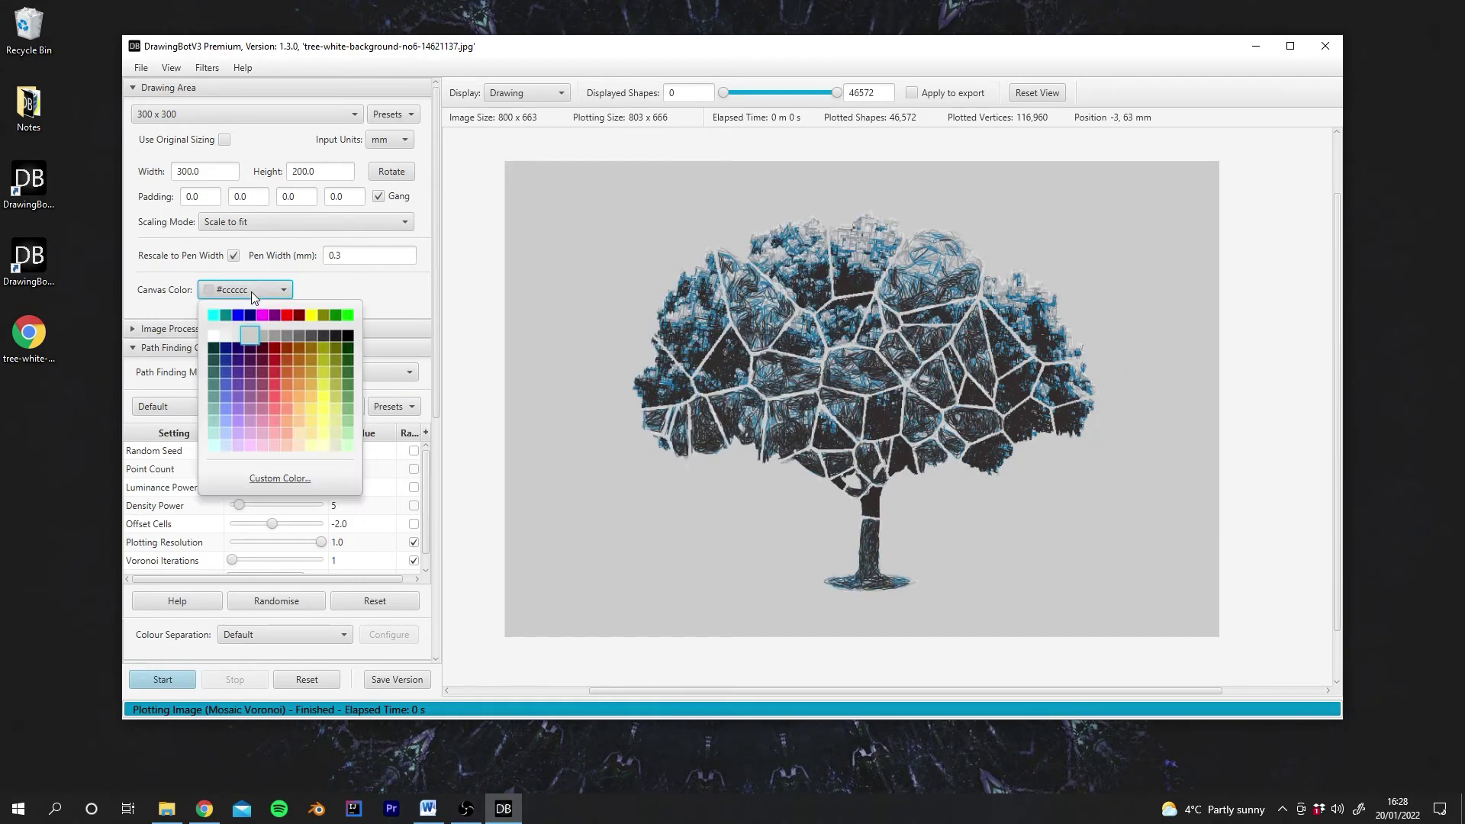
left_click(213, 336)
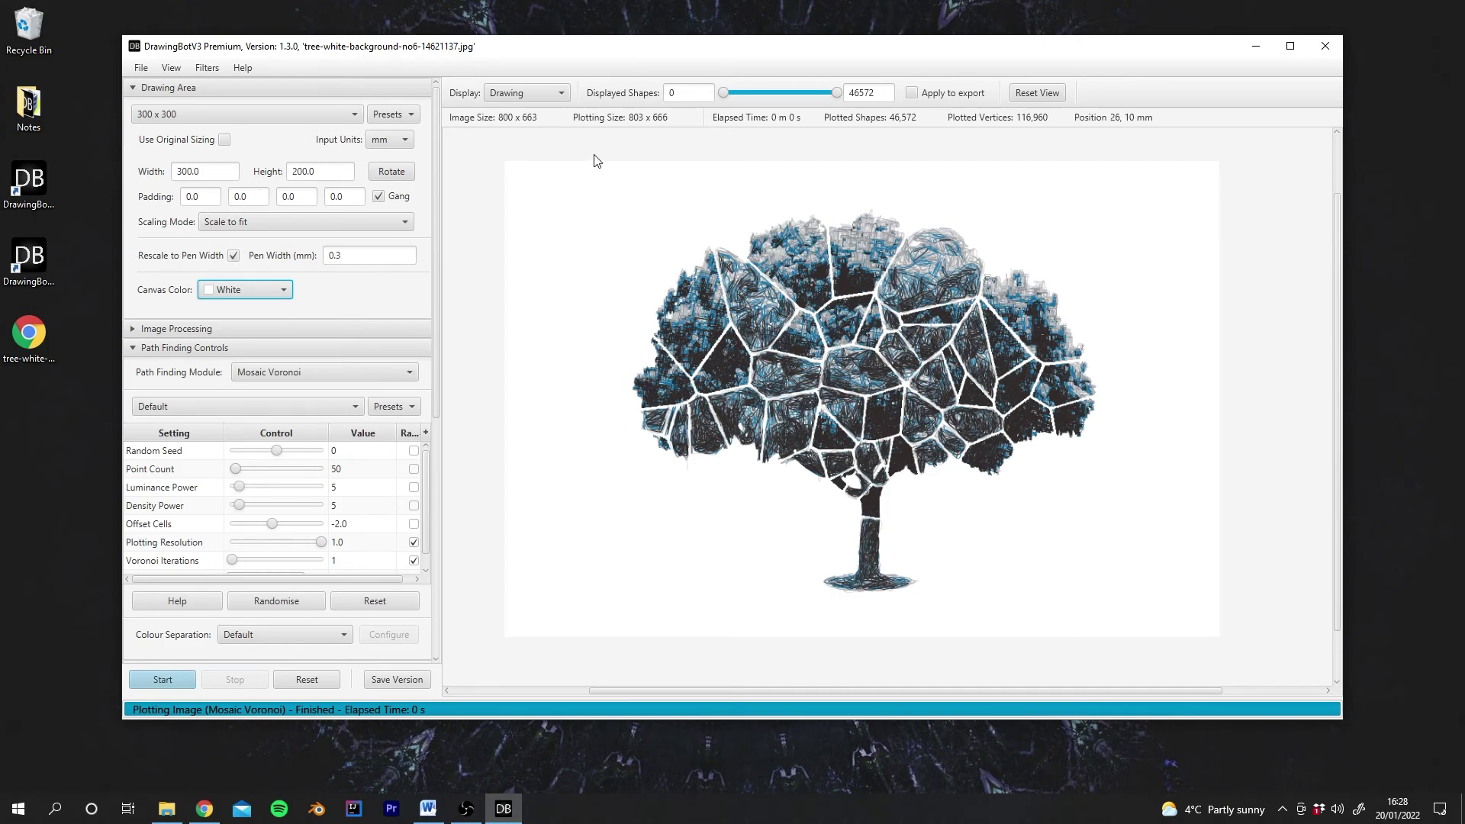
Step: Switch the canvas display to the original tree photo and expand the Image Processing section
left_click(527, 93)
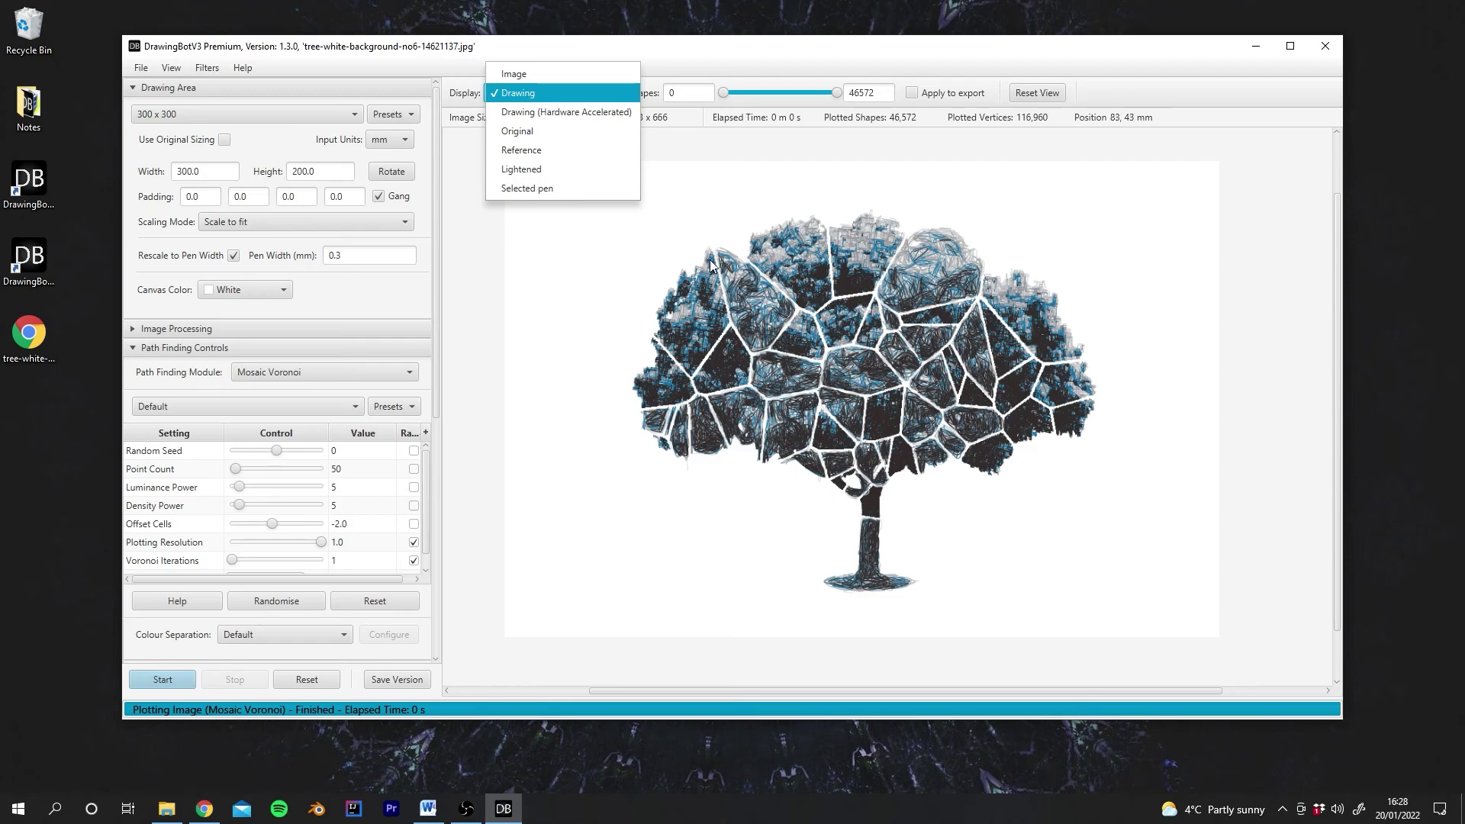
left_click(526, 74)
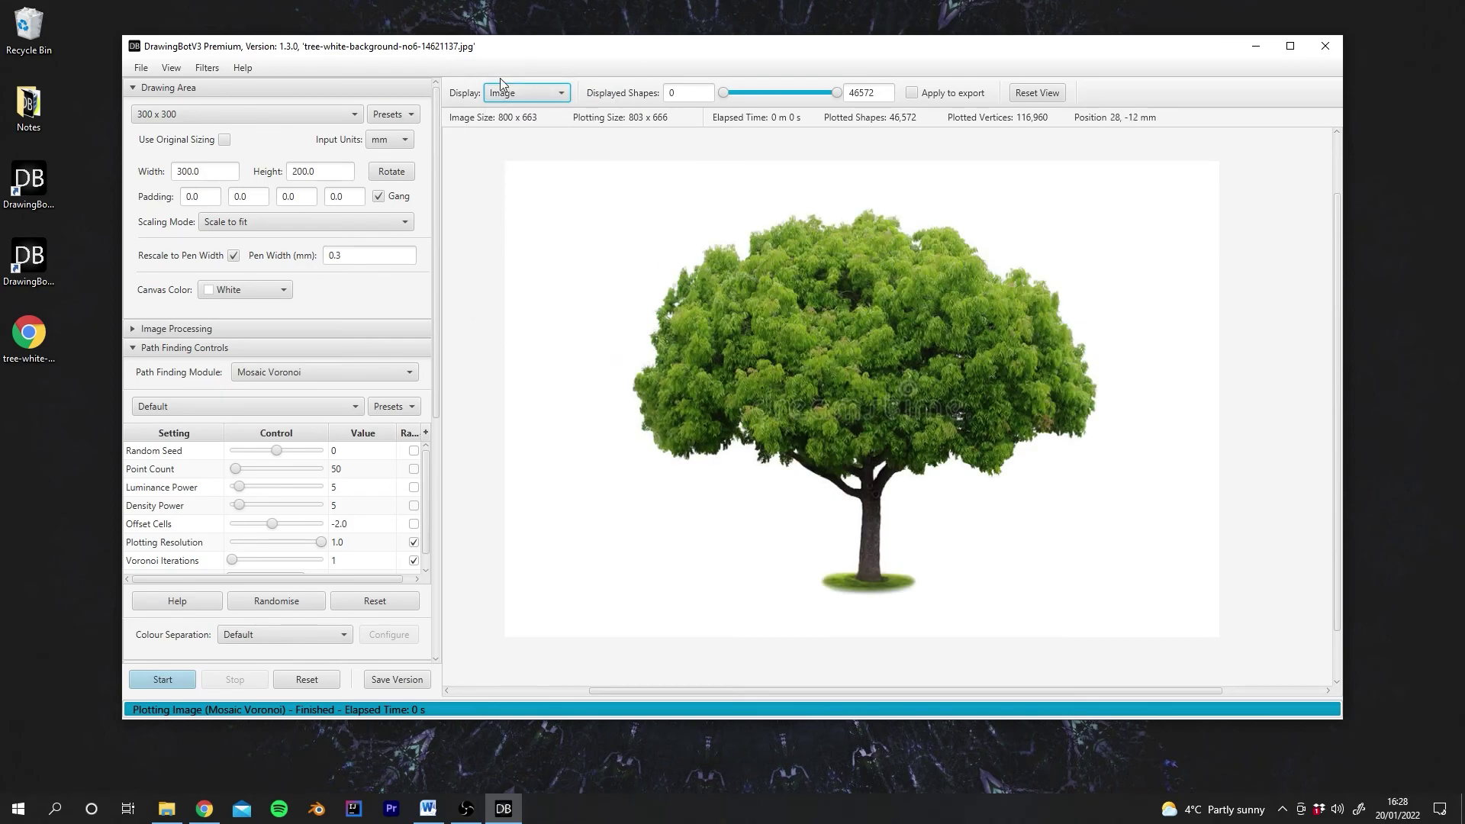
left_click(513, 94)
left_click(519, 111)
left_click(524, 90)
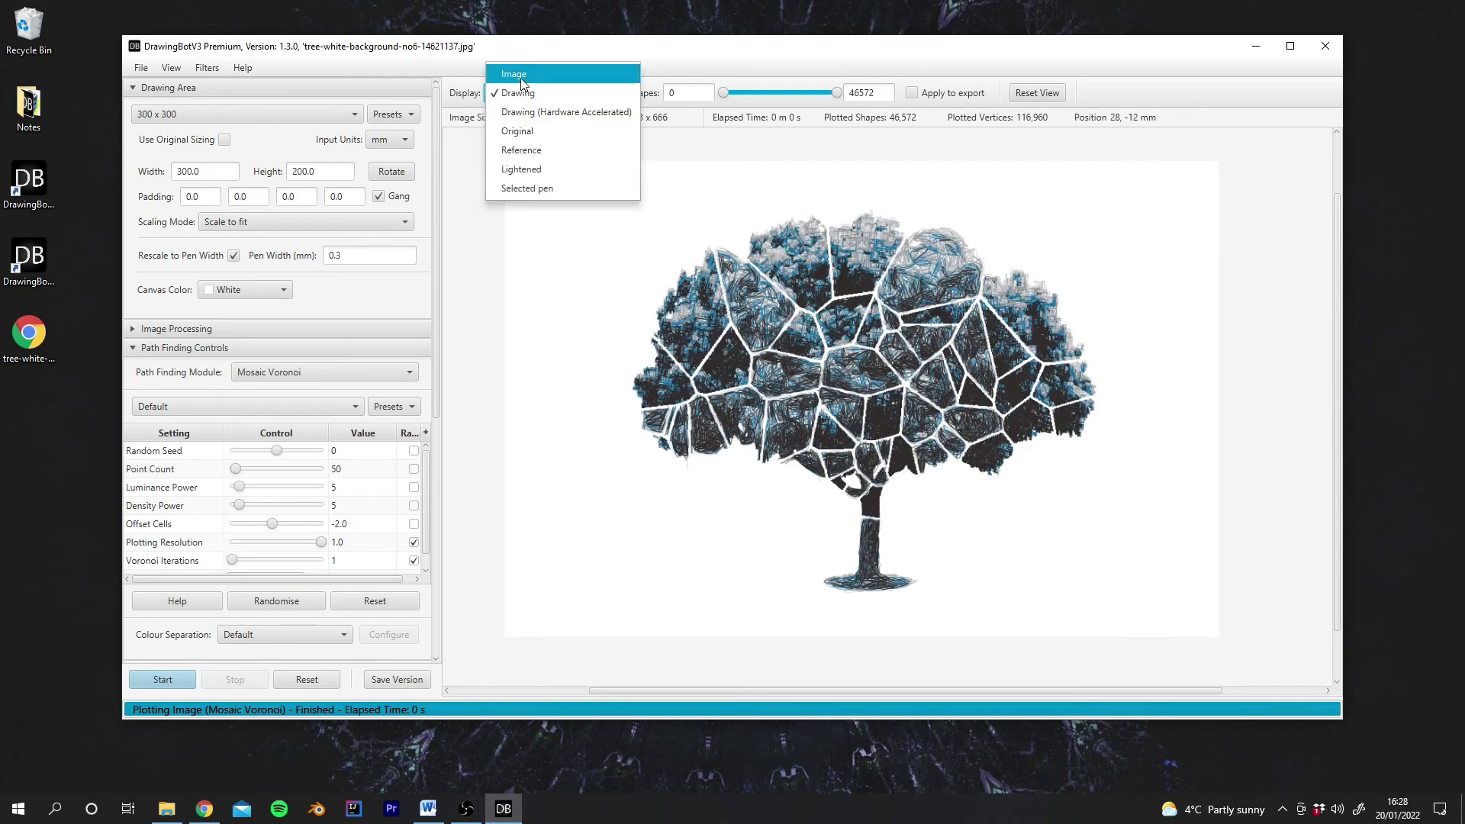
left_click(520, 78)
left_click(157, 329)
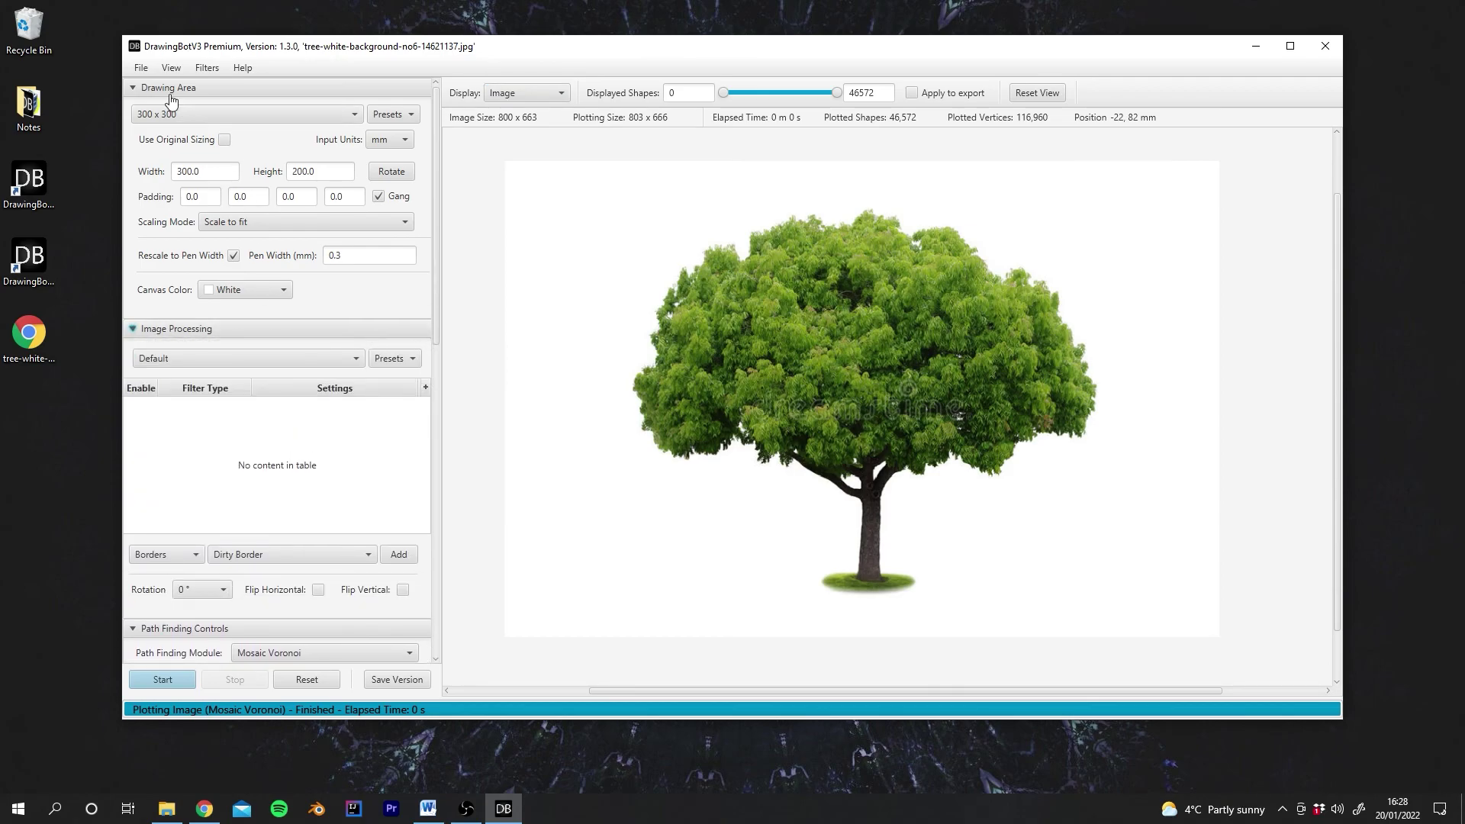